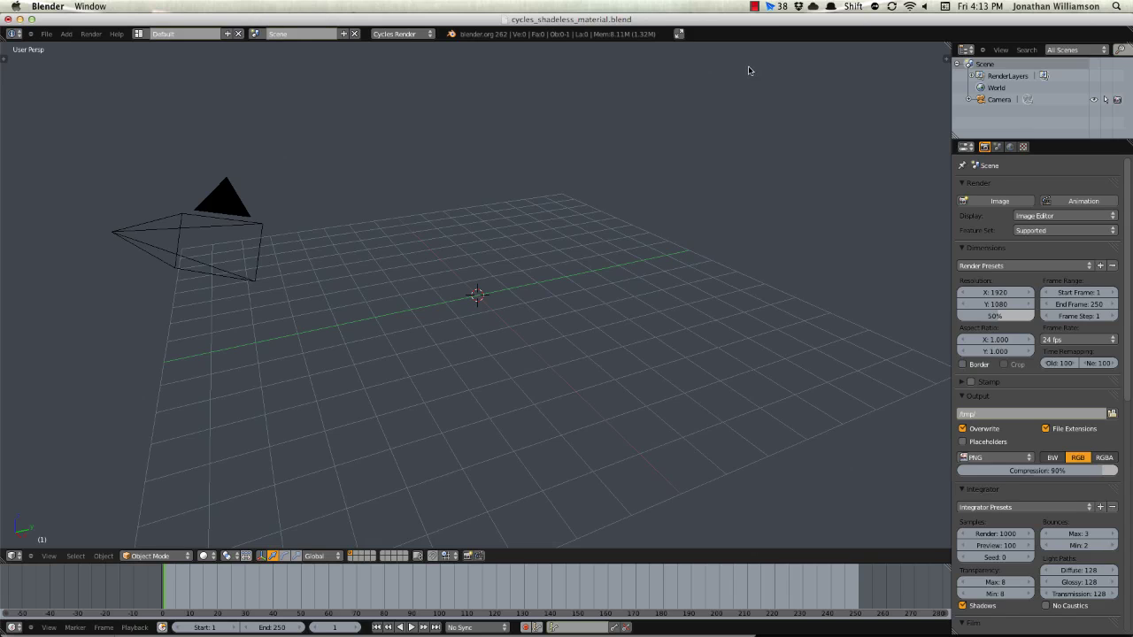
Step: Start an Images as Planes import and pick the eatsheep_03_09_12.jpg screenshot
{"action": "left_click", "coordinate": [751, 70]}
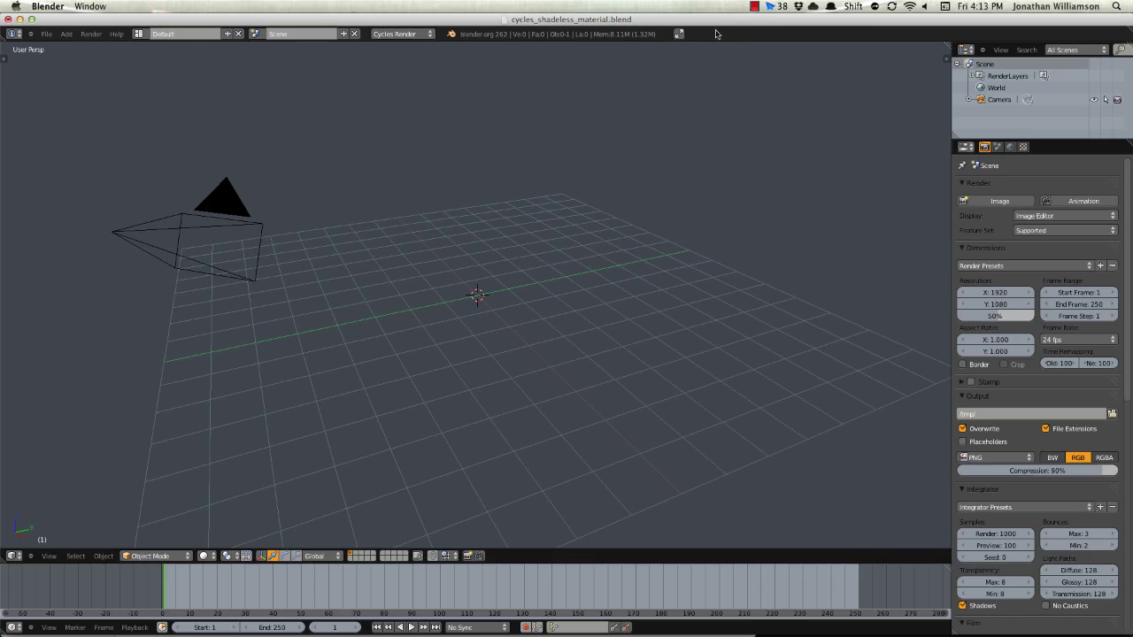
{"action": "left_click", "coordinate": [51, 34]}
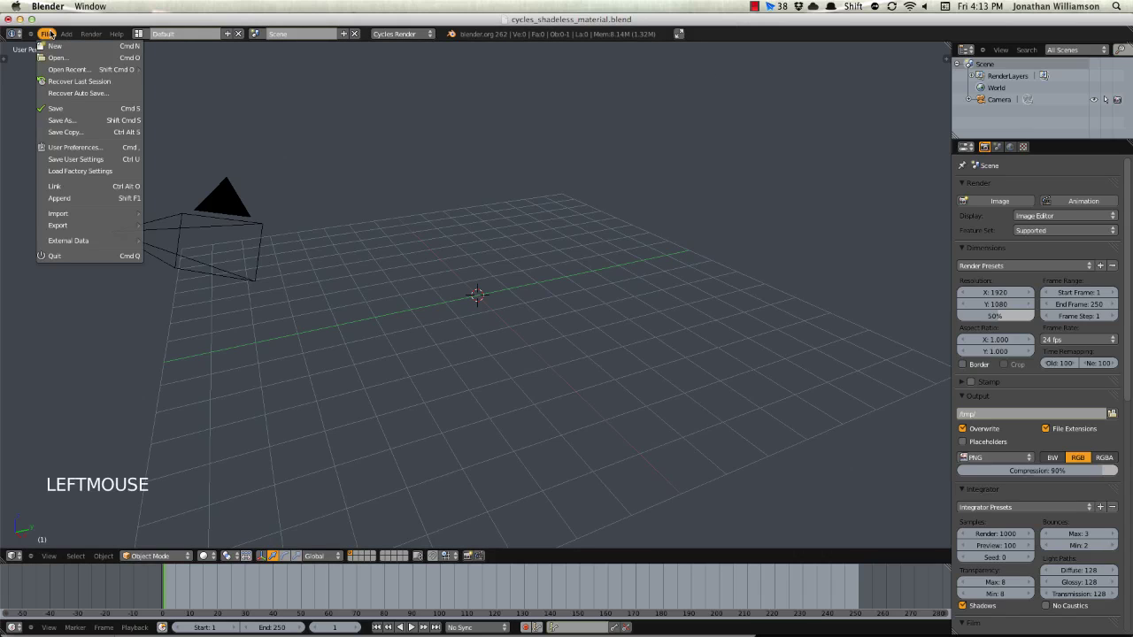
{"action": "mouse_move", "coordinate": [93, 214]}
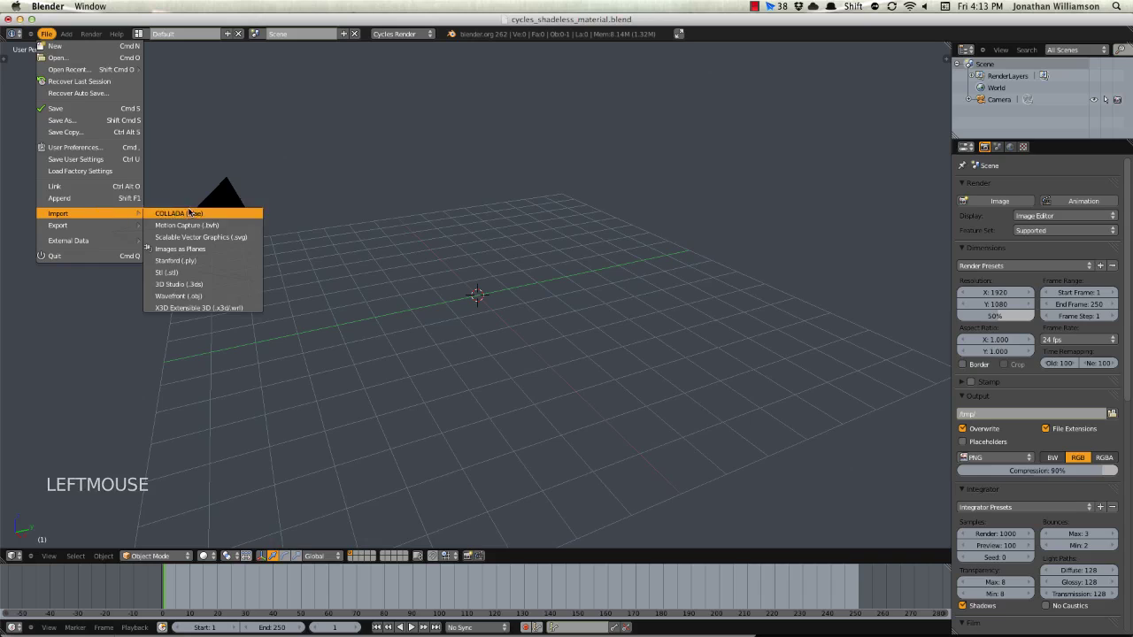
{"action": "left_click", "coordinate": [192, 249]}
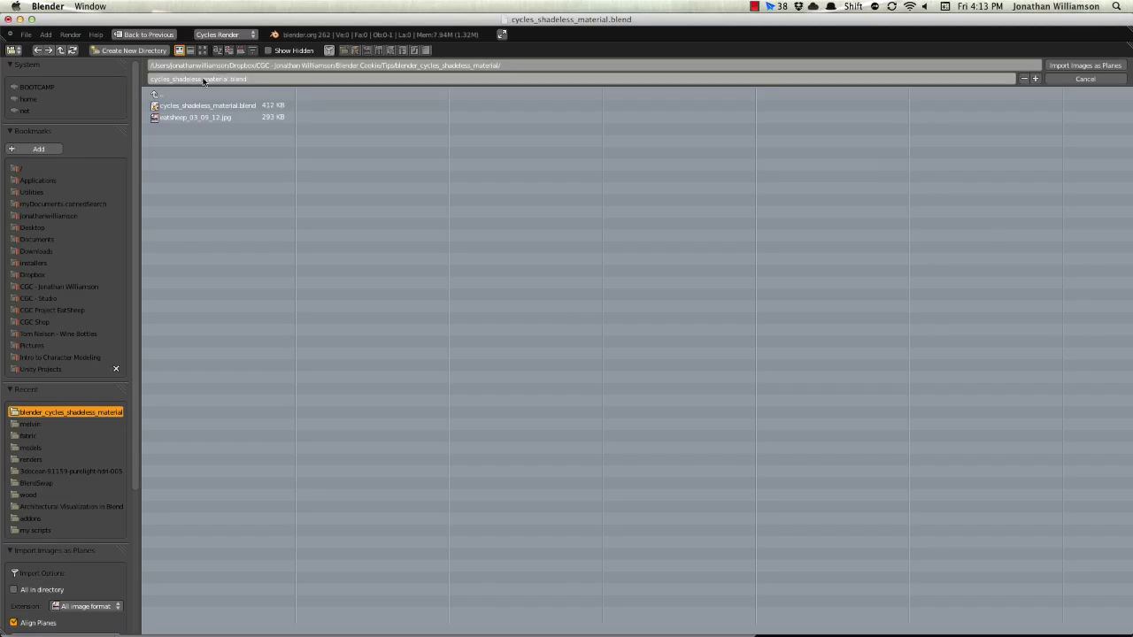
{"action": "left_click", "coordinate": [174, 118]}
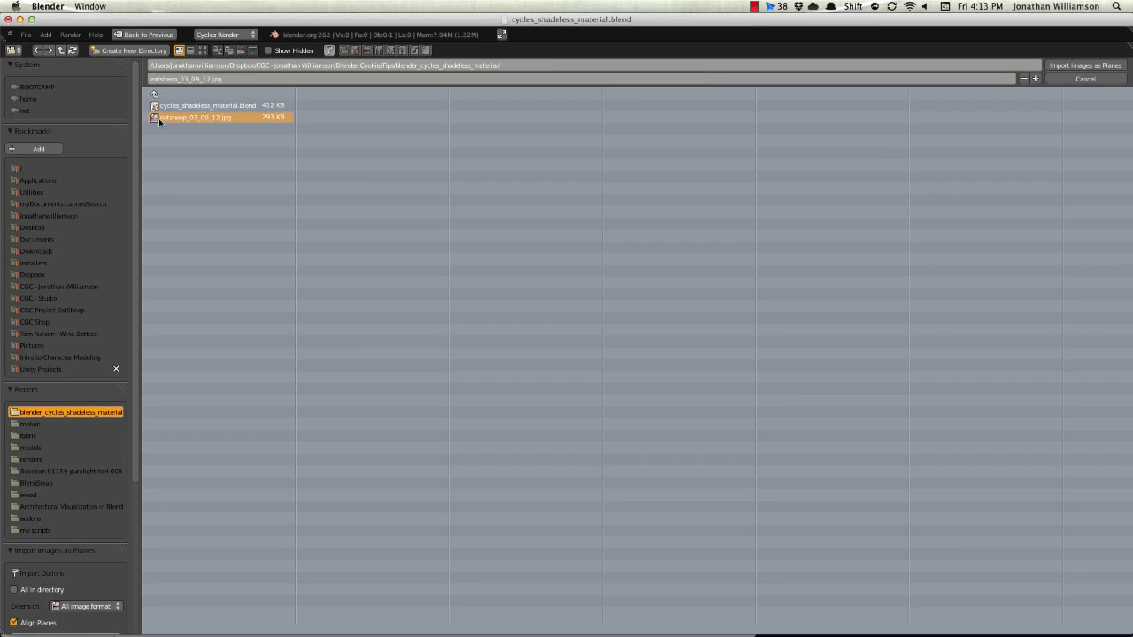
Step: Import eatsheep_03_09_12.jpg as an image plane and orbit around it to inspect
{"action": "left_click", "coordinate": [1085, 65]}
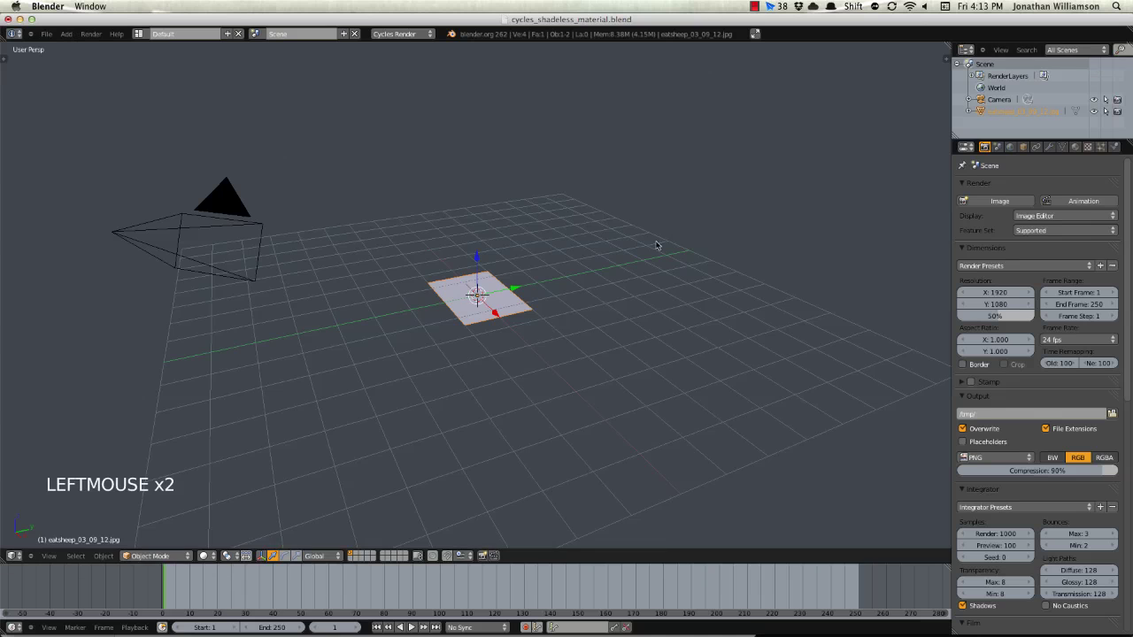
{"action": "scroll", "coordinate": [408, 373], "scroll_direction": "up", "scroll_amount": 3}
{"action": "middle_click_drag", "start_coordinate": [409, 374], "coordinate": [480, 399]}
{"action": "scroll", "coordinate": [635, 450], "scroll_direction": "up", "scroll_amount": 2}
{"action": "middle_click_drag", "start_coordinate": [635, 450], "coordinate": [675, 392]}
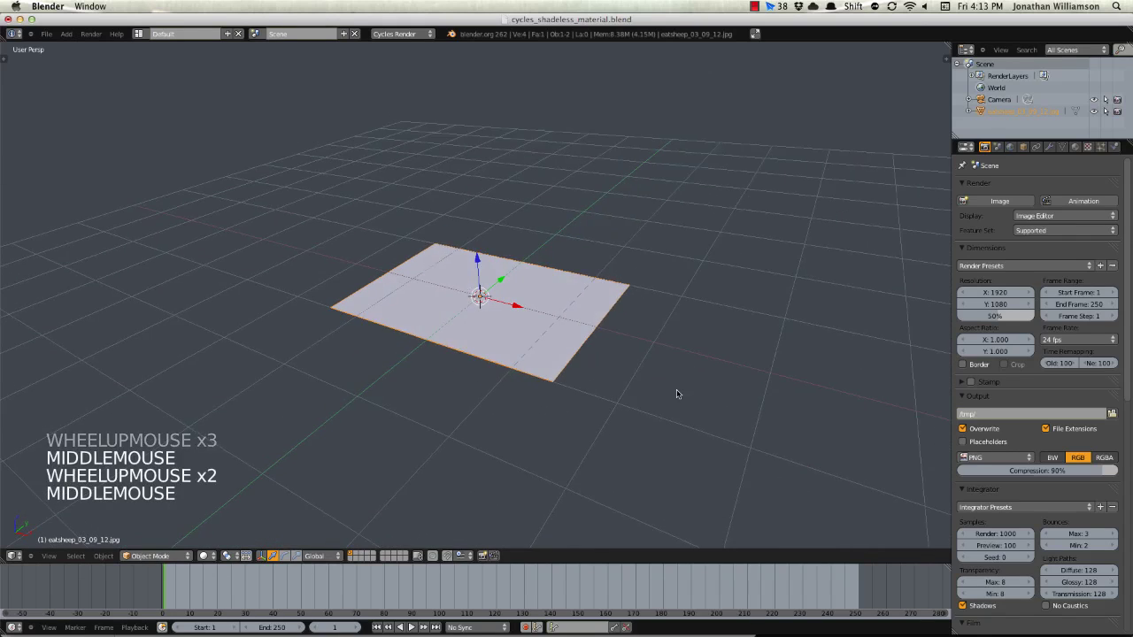
{"action": "scroll", "coordinate": [601, 419], "scroll_direction": "up", "scroll_amount": 3}
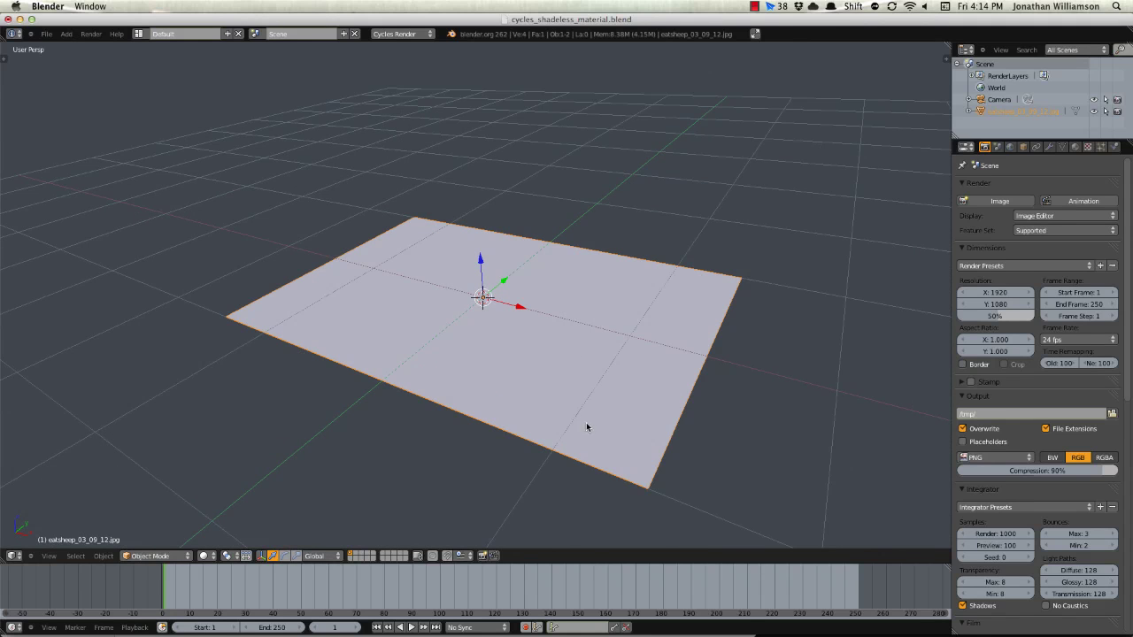
{"action": "scroll", "coordinate": [452, 453], "scroll_direction": "down", "scroll_amount": 1}
{"action": "middle_click_drag", "start_coordinate": [450, 443], "coordinate": [590, 396]}
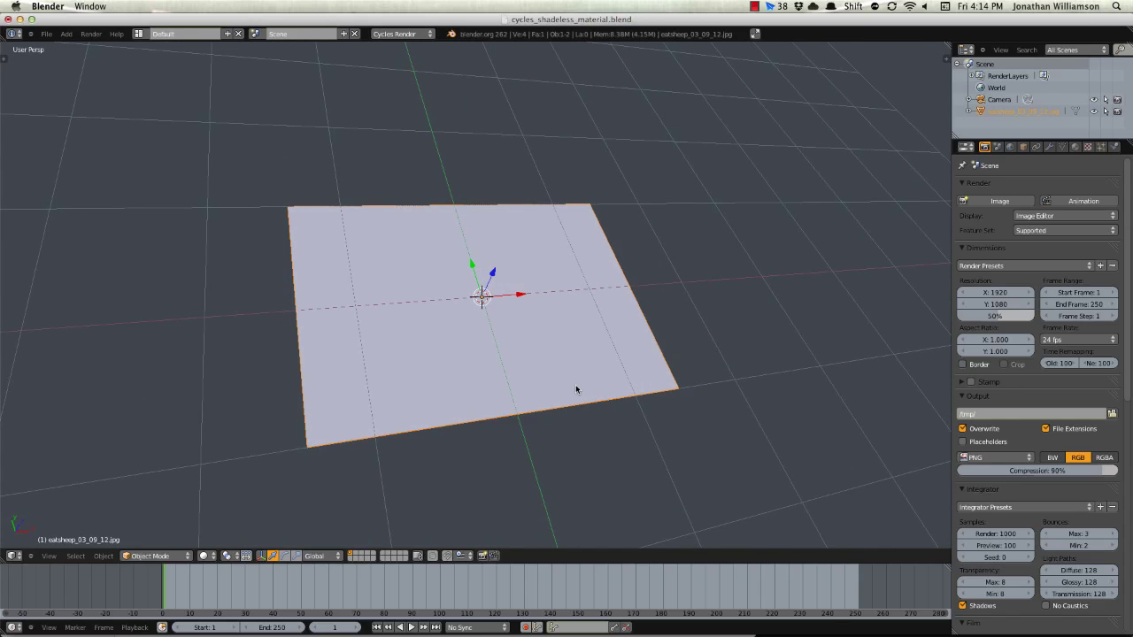
{"action": "middle_click_drag", "start_coordinate": [470, 434], "coordinate": [536, 397]}
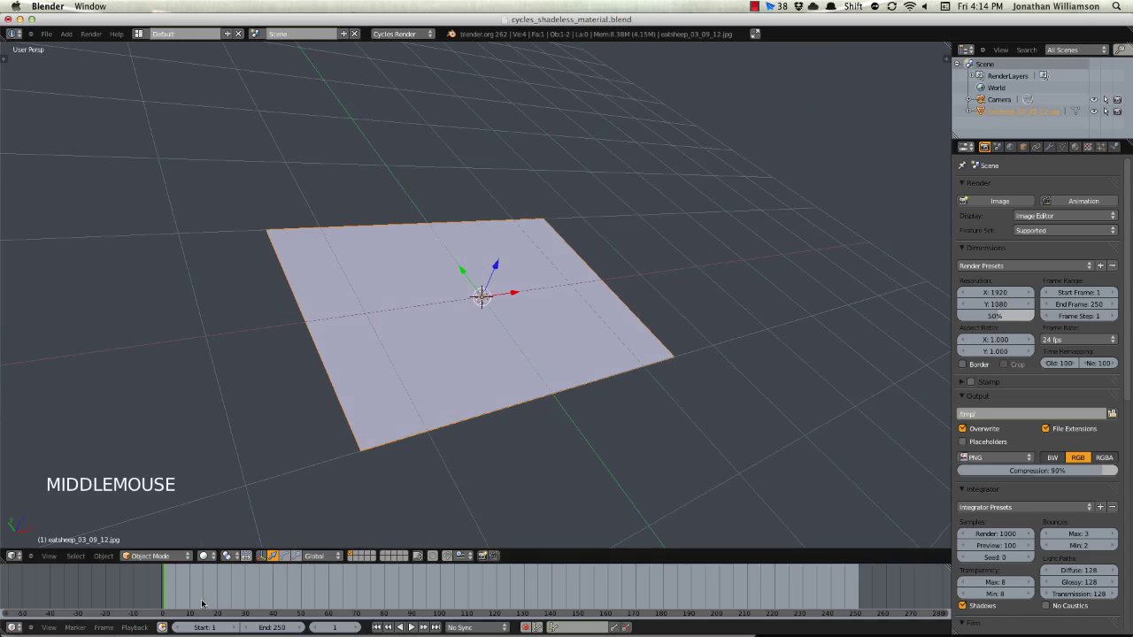
Step: Switch the 3D viewport shading to Texture display
{"action": "left_click", "coordinate": [205, 555]}
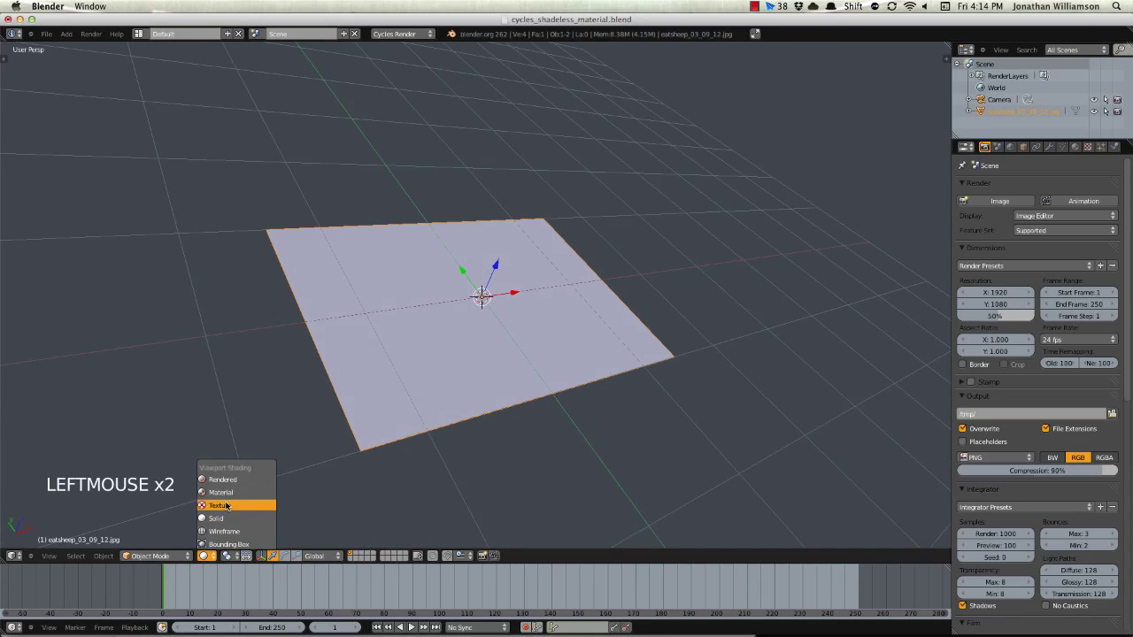
{"action": "left_click", "coordinate": [226, 505]}
{"action": "middle_click_drag", "start_coordinate": [228, 507], "coordinate": [567, 327]}
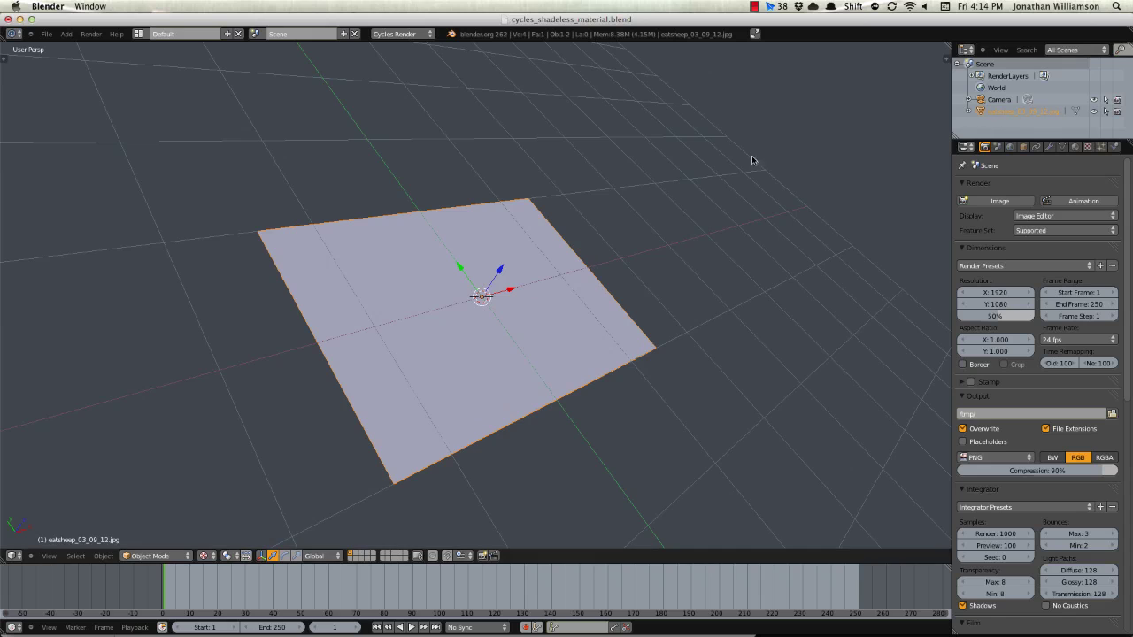
{"action": "middle_click_drag", "start_coordinate": [576, 245], "coordinate": [620, 241]}
{"action": "left_click", "coordinate": [1074, 147]}
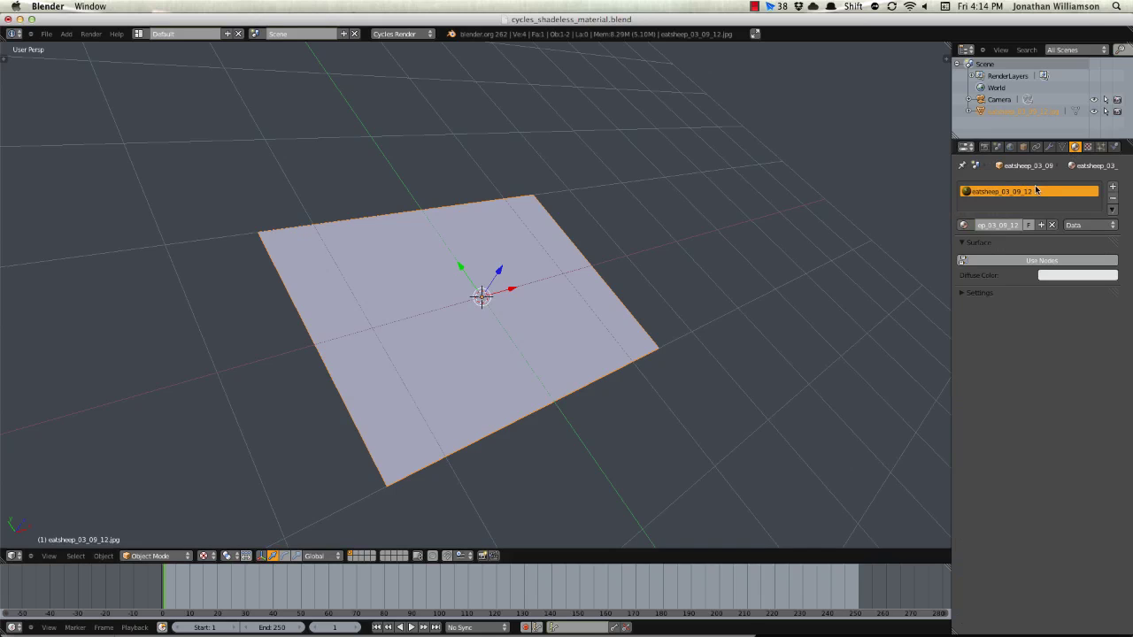
{"action": "left_click", "coordinate": [416, 33]}
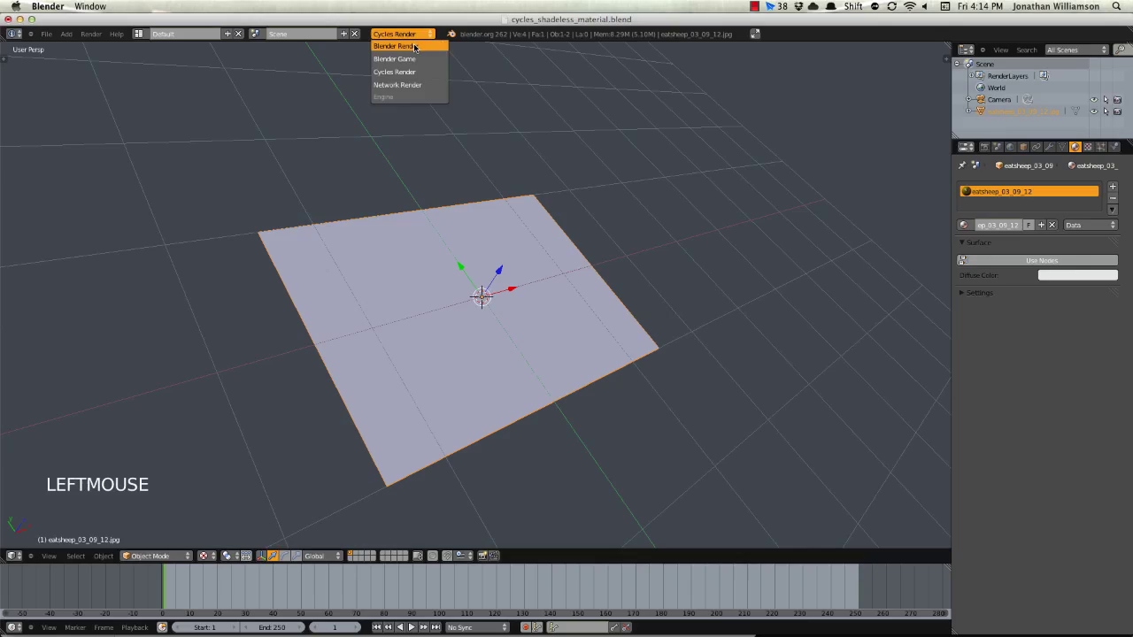
{"action": "left_click", "coordinate": [414, 47]}
{"action": "middle_click_drag", "start_coordinate": [731, 278], "coordinate": [549, 325]}
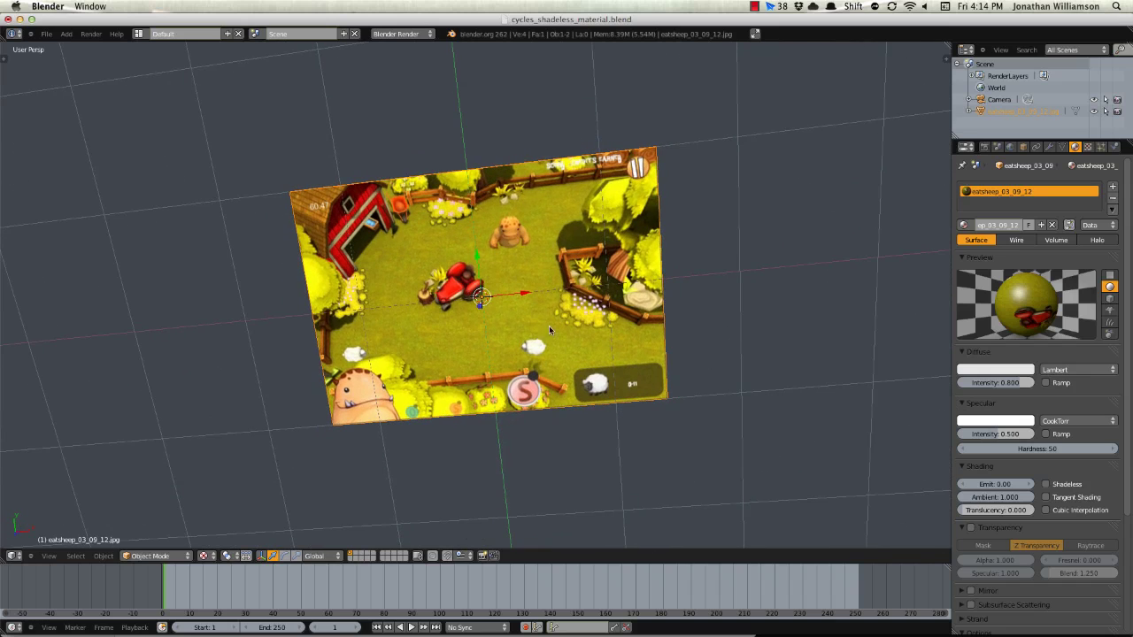
{"action": "left_click", "coordinate": [403, 33]}
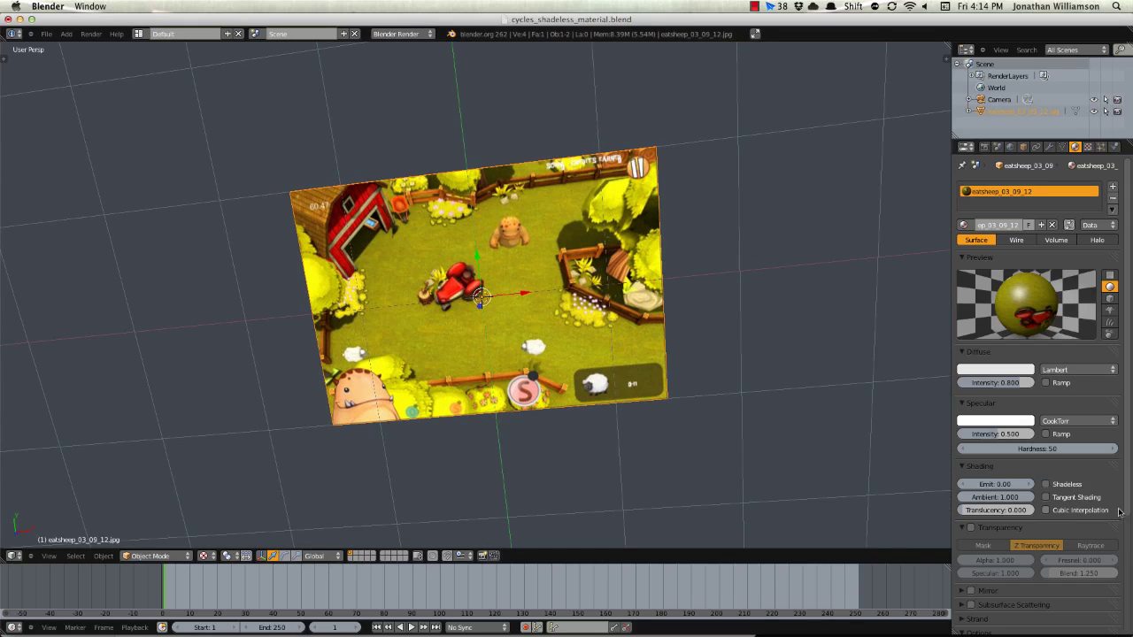
{"action": "left_click", "coordinate": [1046, 484]}
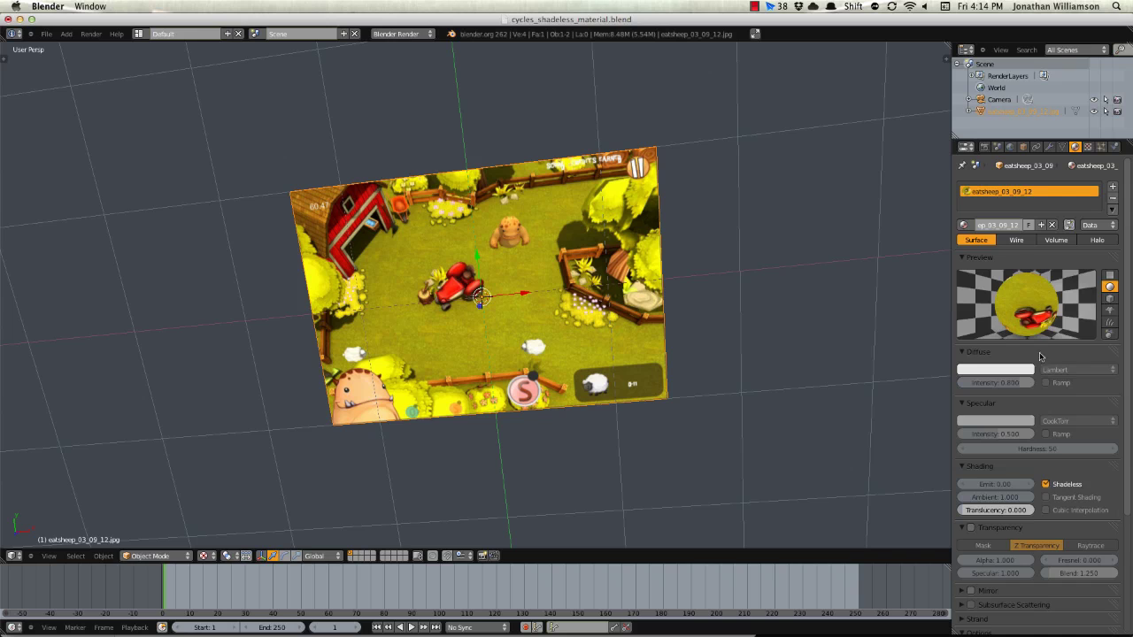
{"action": "left_click", "coordinate": [1046, 484]}
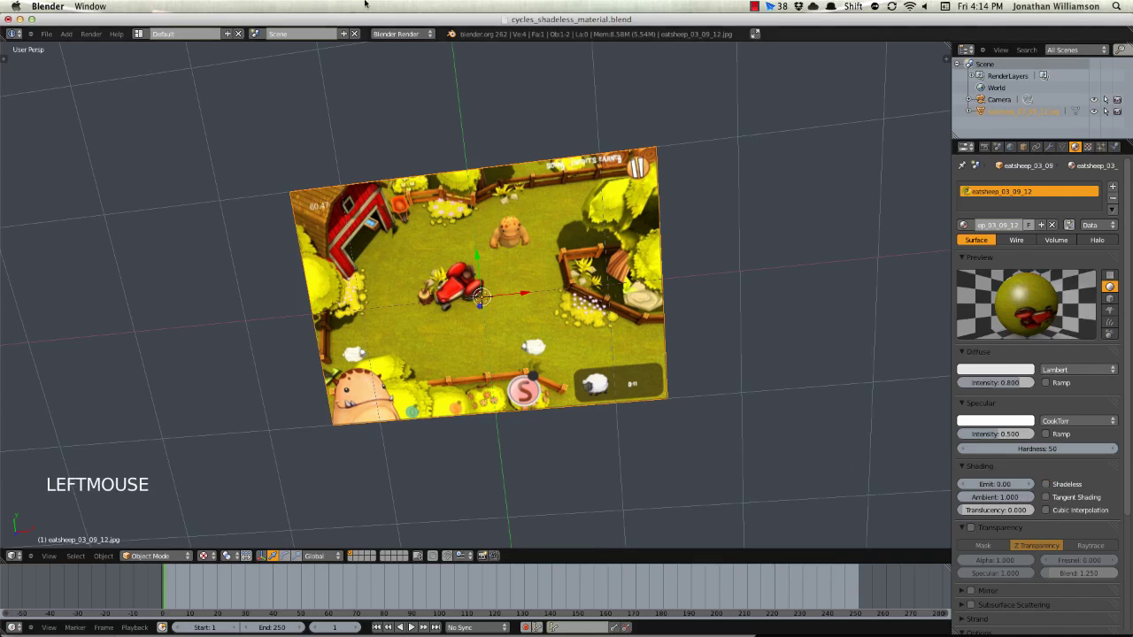
{"action": "left_click", "coordinate": [394, 35]}
Step: Switch to Cycles Render, enable material nodes, and use eatsheep_03_09_12.jpg as the diffuse colour texture
{"action": "left_click", "coordinate": [393, 72]}
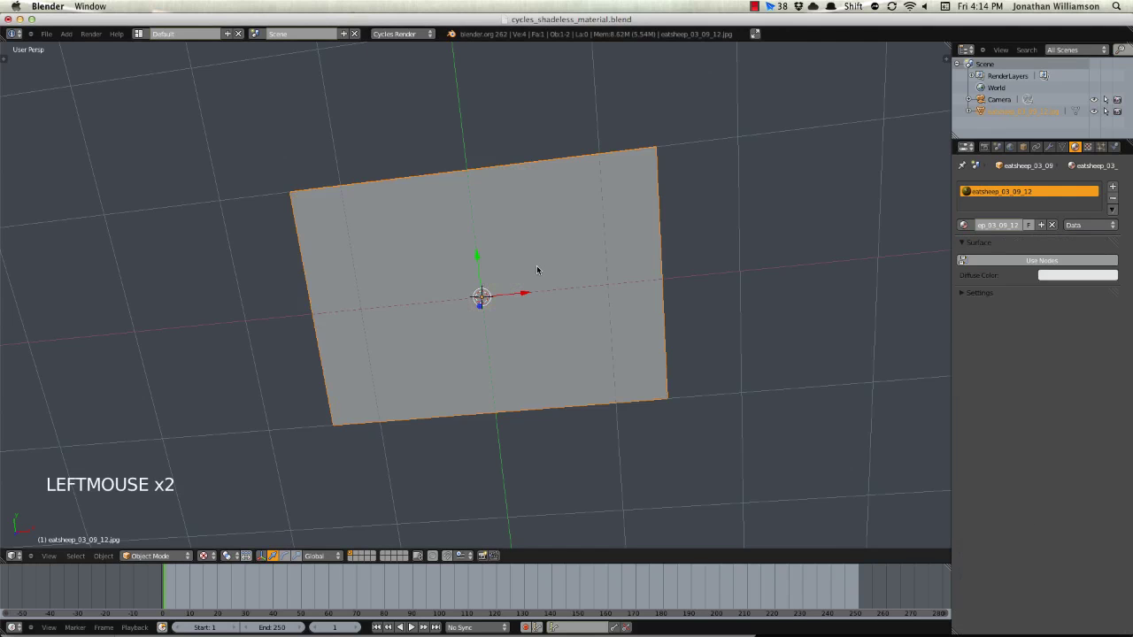
{"action": "middle_click_drag", "start_coordinate": [536, 265], "coordinate": [823, 247]}
{"action": "left_click", "coordinate": [1046, 260]}
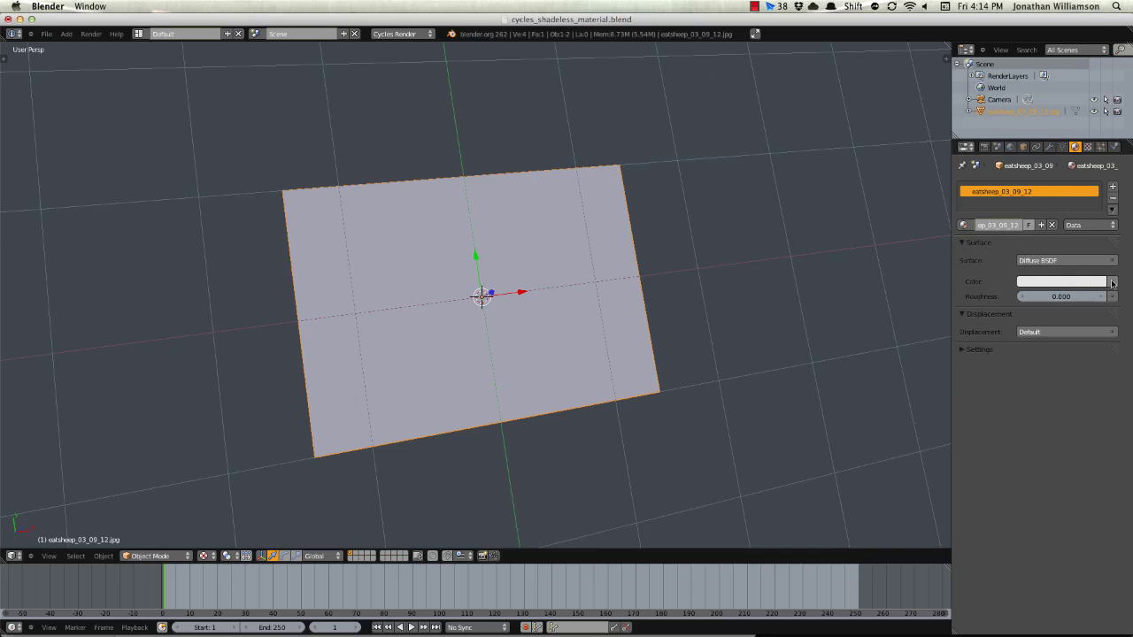
{"action": "left_click", "coordinate": [1114, 282]}
{"action": "left_click", "coordinate": [870, 307]}
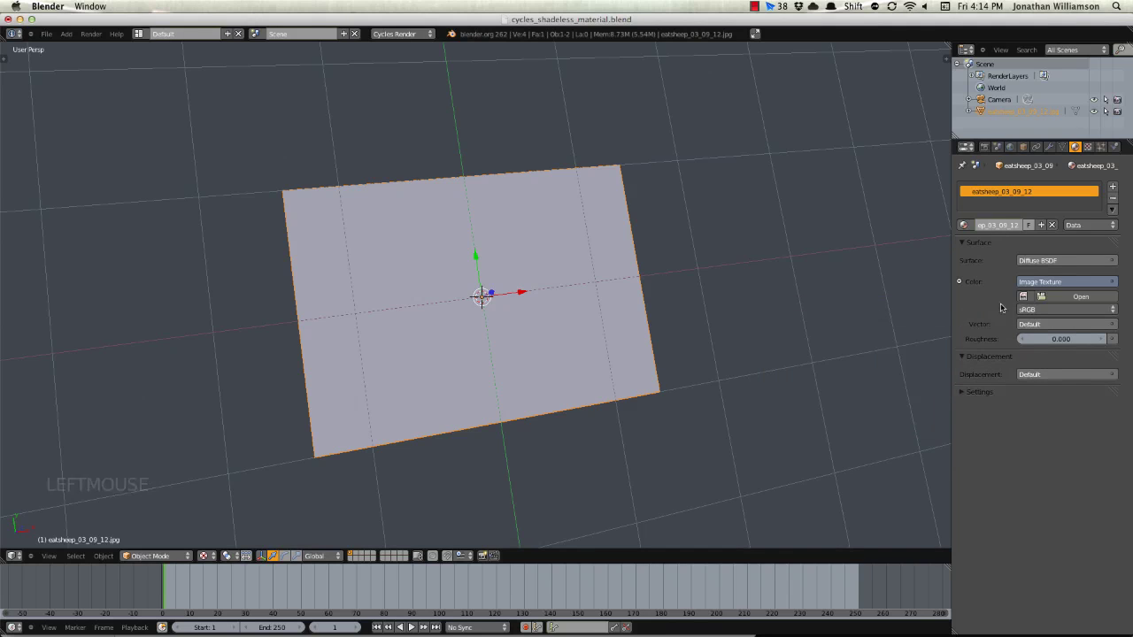
{"action": "left_click", "coordinate": [1024, 296]}
{"action": "left_click", "coordinate": [992, 315]}
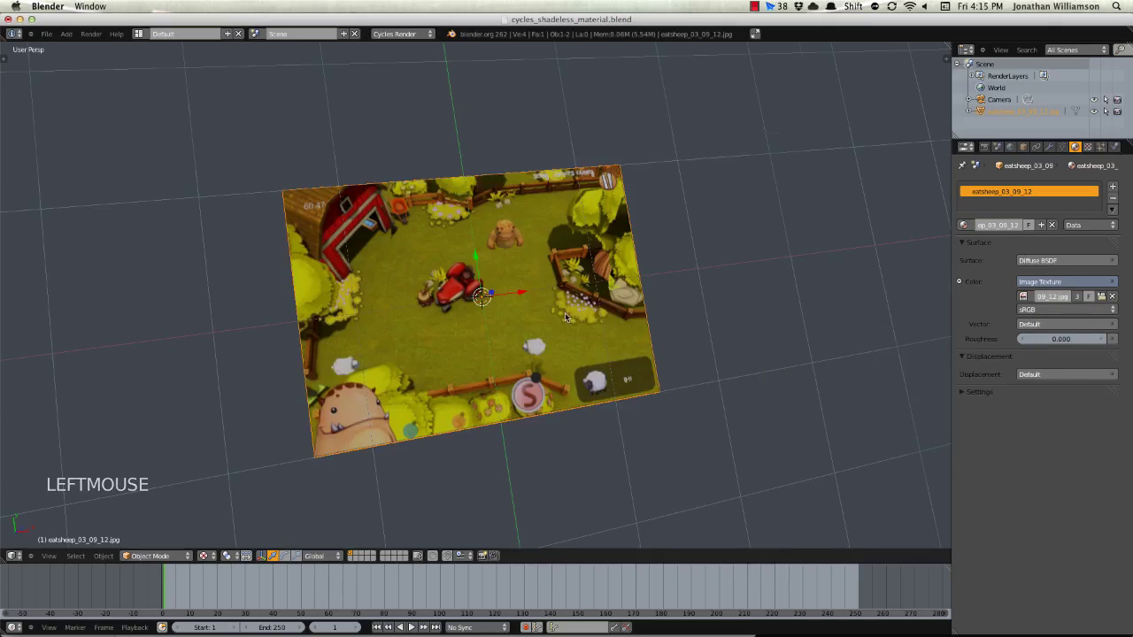
Step: Try the viewport in Texture and then Material shading on the plane
{"action": "scroll", "coordinate": [577, 342], "scroll_direction": "up", "scroll_amount": 4}
{"action": "middle_click_drag", "start_coordinate": [571, 341], "coordinate": [571, 252]}
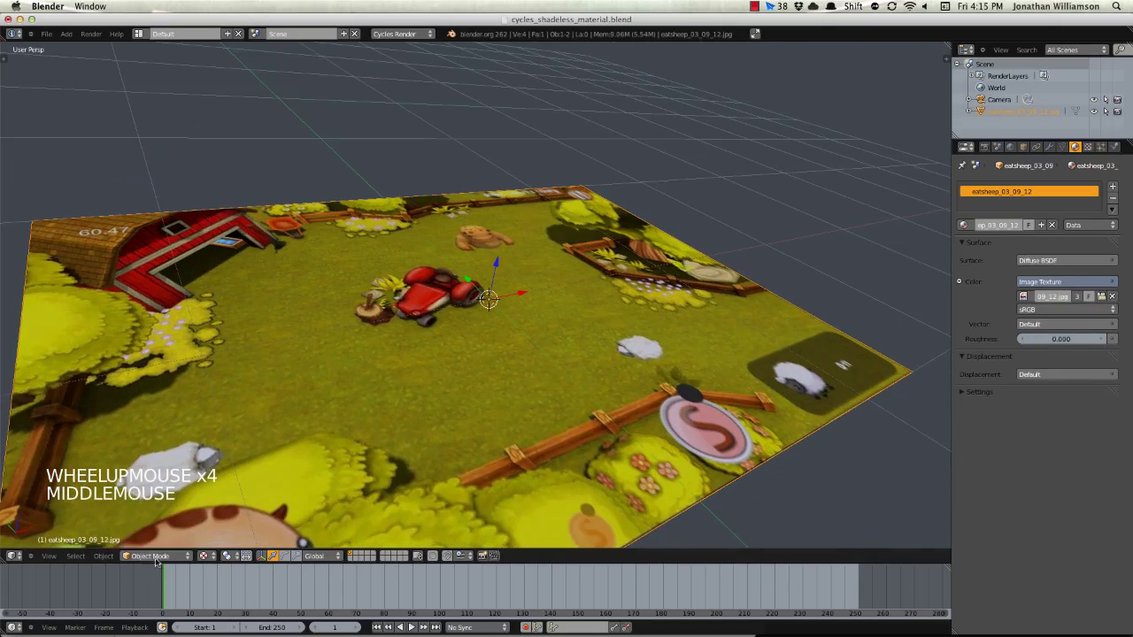
{"action": "left_click", "coordinate": [203, 556]}
{"action": "left_click", "coordinate": [221, 505]}
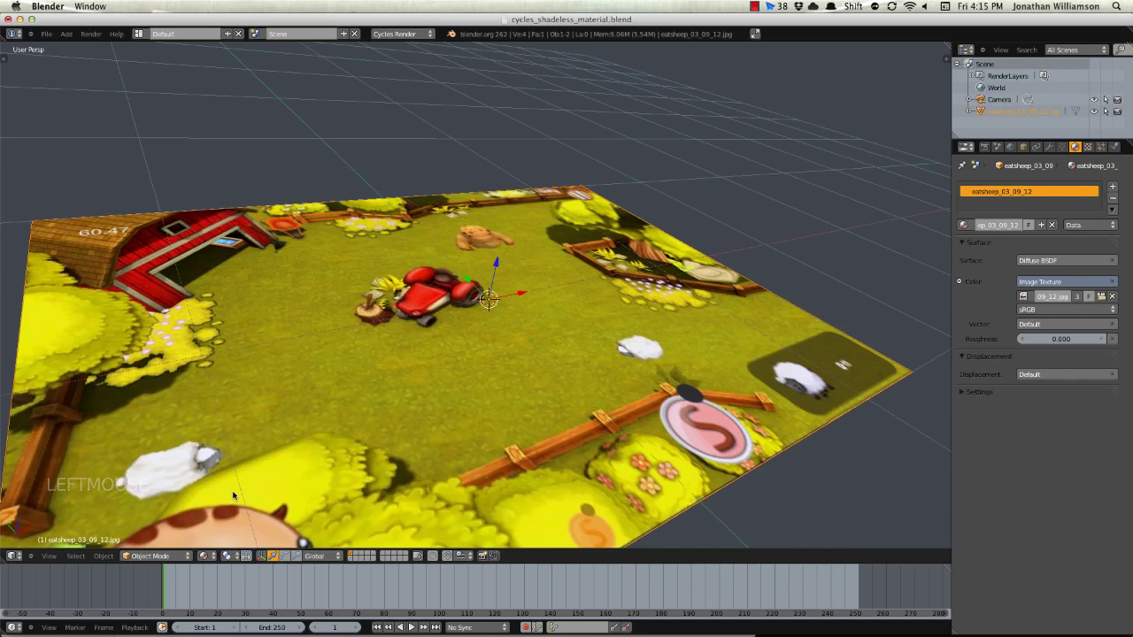
{"action": "scroll", "coordinate": [447, 340], "scroll_direction": "down", "scroll_amount": 3}
{"action": "left_click", "coordinate": [204, 555]}
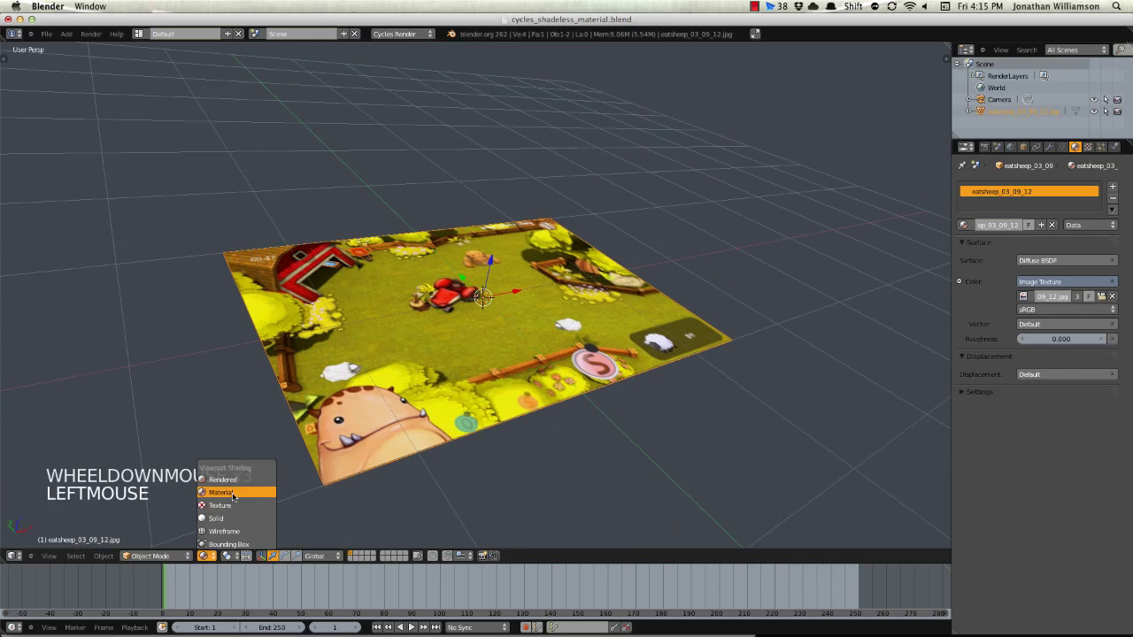
{"action": "left_click", "coordinate": [233, 504]}
{"action": "left_click", "coordinate": [203, 556]}
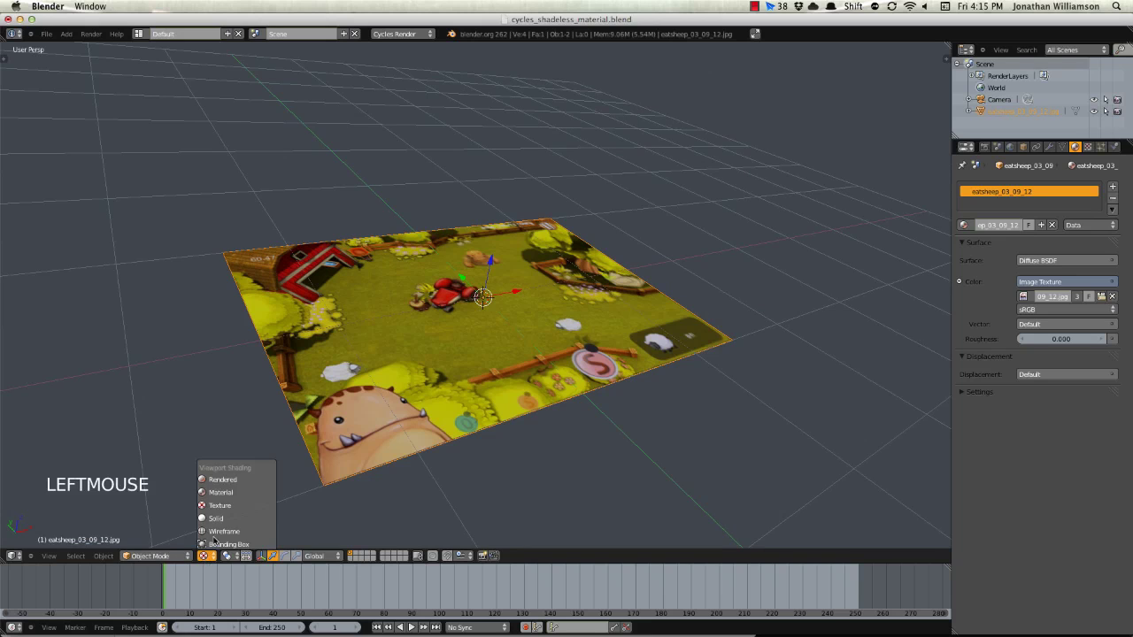
{"action": "left_click", "coordinate": [230, 492]}
Step: Set the 3D view to Rendered shading for a live Cycles preview
{"action": "middle_click_drag", "start_coordinate": [438, 367], "coordinate": [448, 380]}
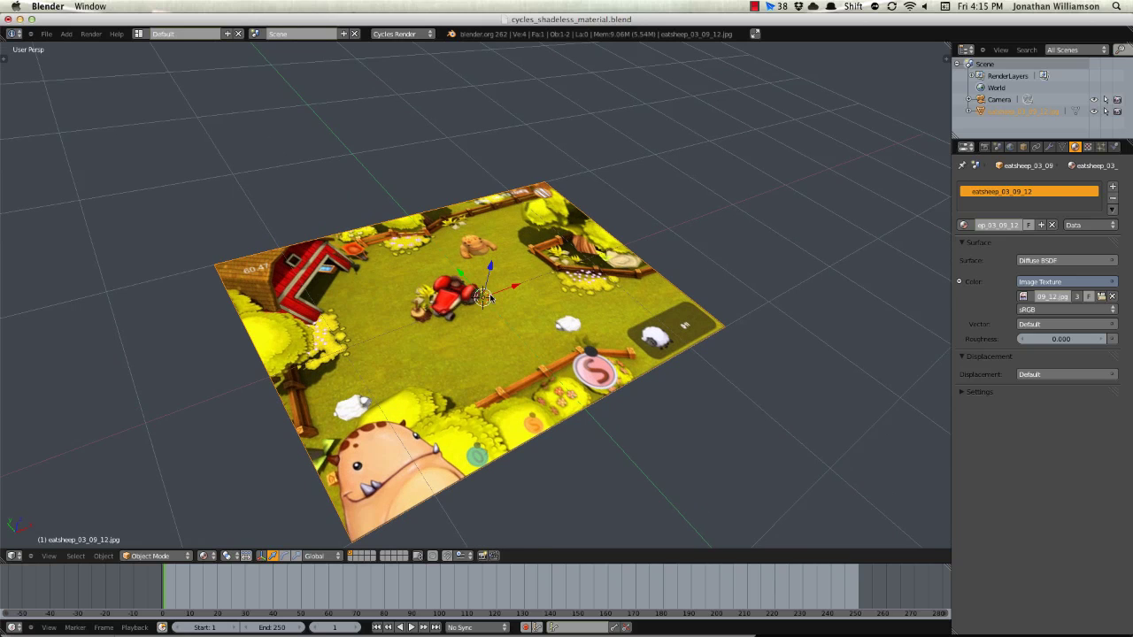
{"action": "left_click", "coordinate": [204, 556]}
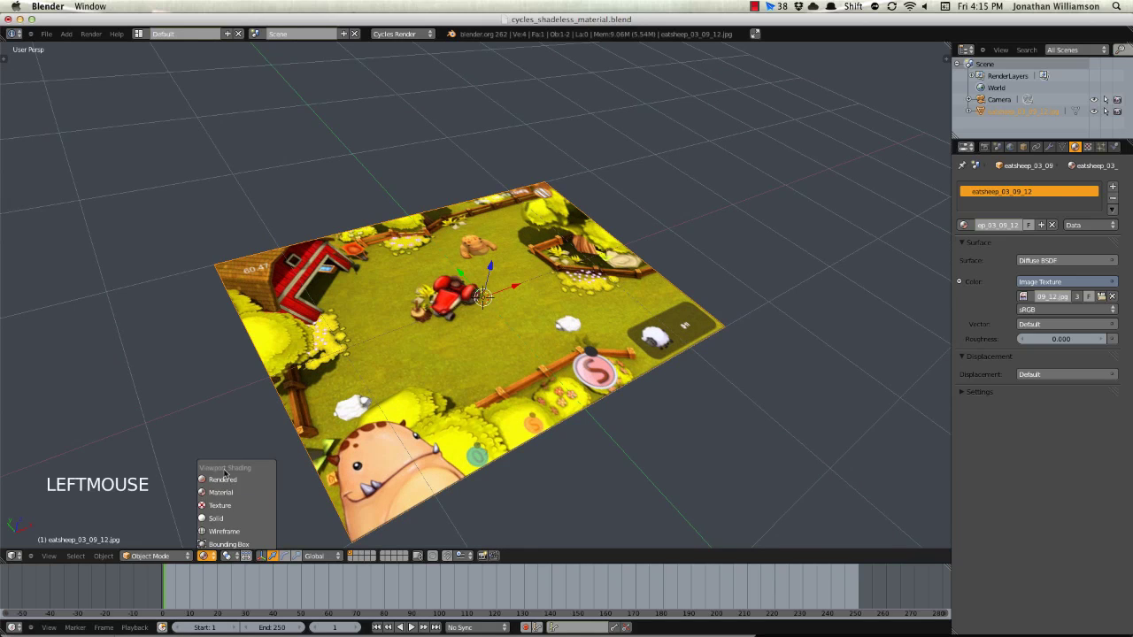
{"action": "left_click", "coordinate": [223, 479]}
Step: Enable world nodes and set the World background colour to a Sky Texture
{"action": "mouse_move", "coordinate": [509, 409]}
{"action": "middle_mouse_down"}
{"action": "mouse_move", "coordinate": [524, 407]}
{"action": "mouse_move", "coordinate": [551, 366]}
{"action": "mouse_move", "coordinate": [536, 354]}
{"action": "mouse_move", "coordinate": [481, 374]}
{"action": "middle_mouse_up"}
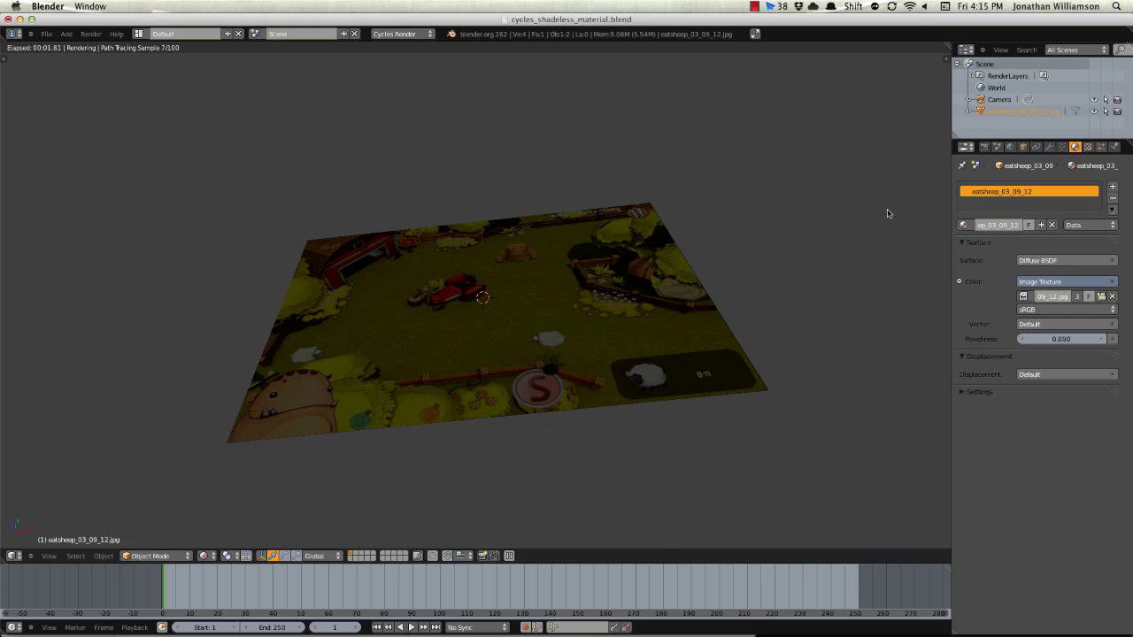
{"action": "left_click", "coordinate": [1010, 146]}
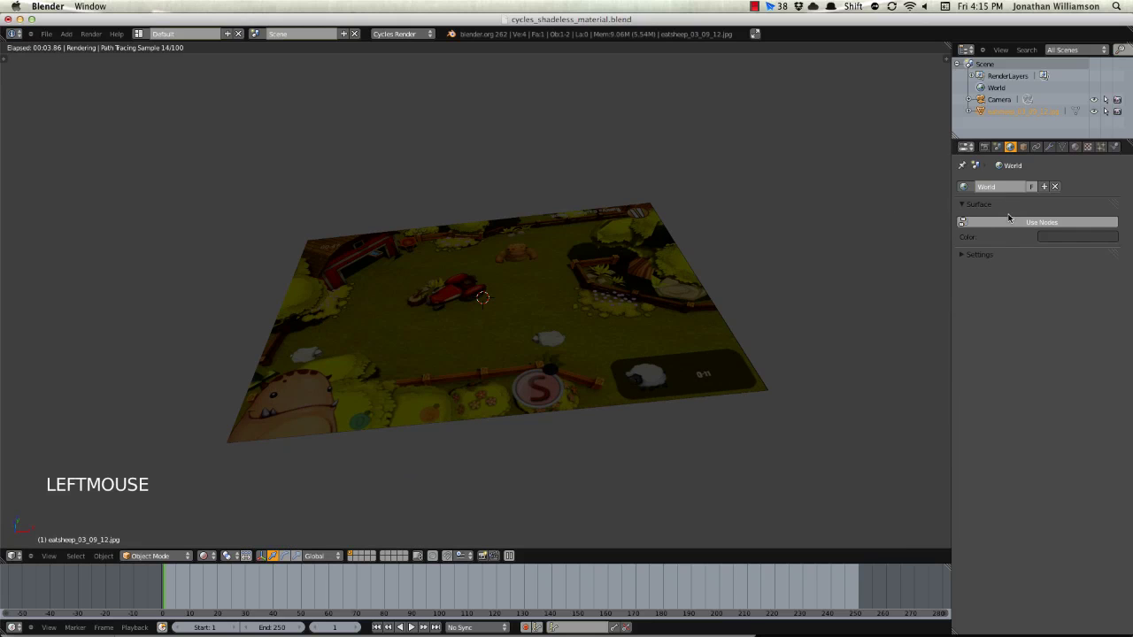
{"action": "left_click", "coordinate": [1008, 221]}
{"action": "left_click", "coordinate": [1024, 223]}
{"action": "left_click", "coordinate": [1098, 204]}
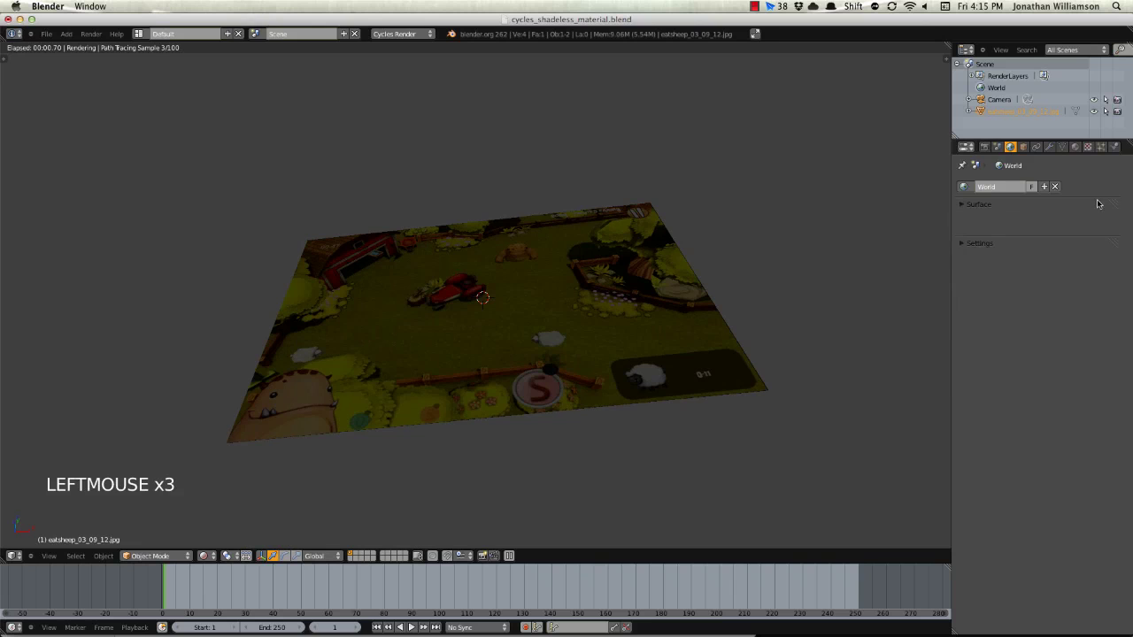
{"action": "left_click", "coordinate": [1093, 204]}
{"action": "left_click", "coordinate": [1112, 242]}
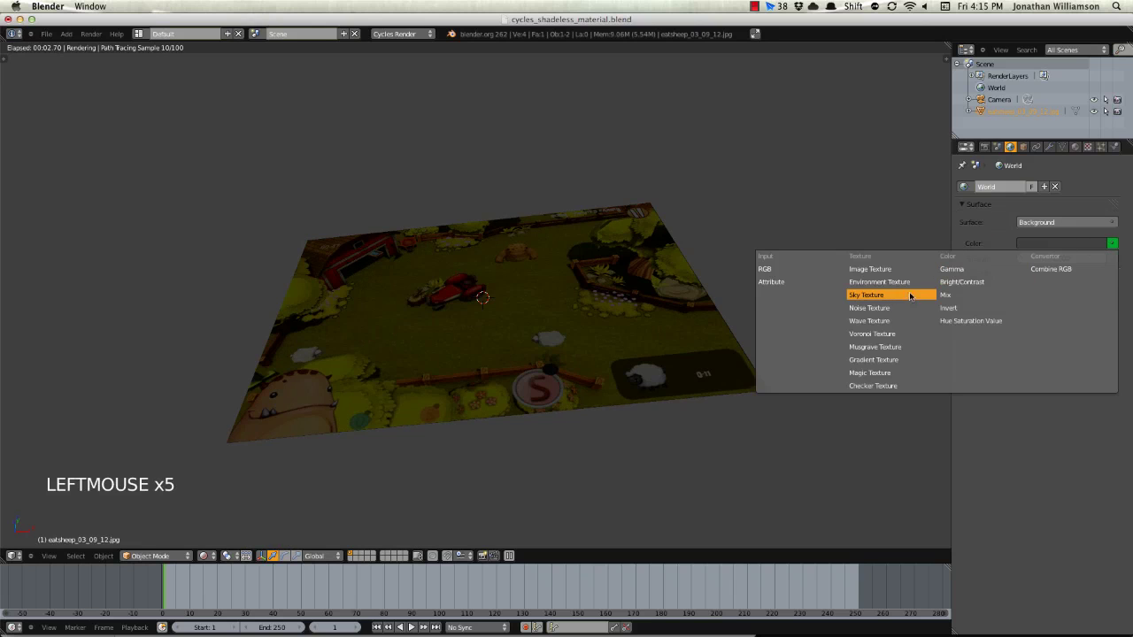
{"action": "left_click", "coordinate": [910, 296]}
{"action": "middle_click_drag", "start_coordinate": [484, 371], "coordinate": [420, 359]}
{"action": "key", "text": "KP_5"}
{"action": "key", "text": "KP_5"}
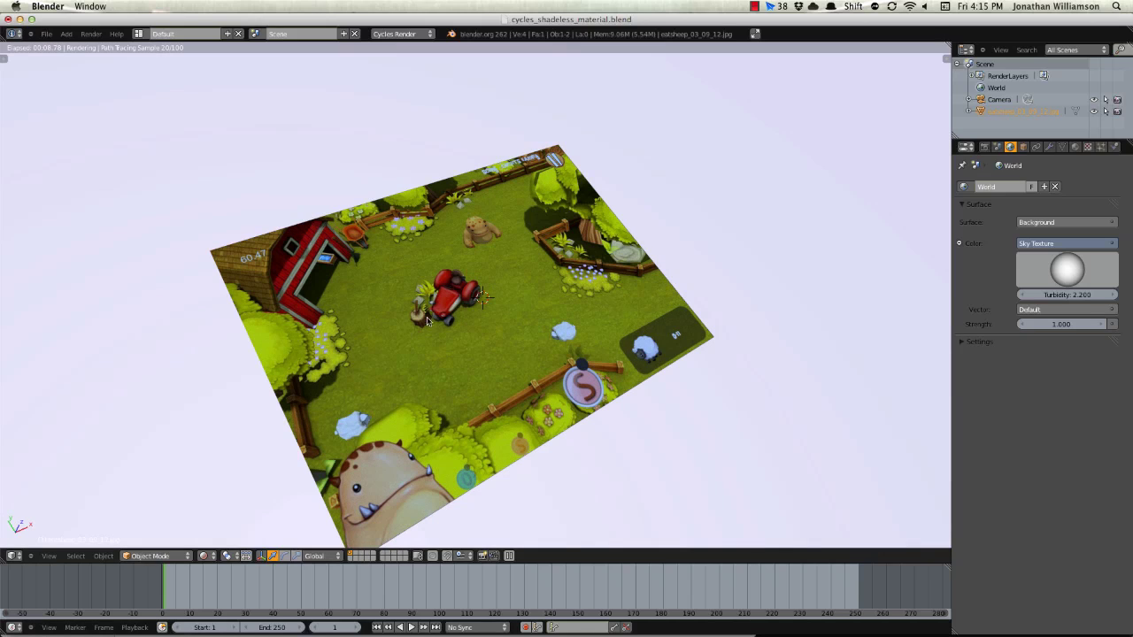
Step: Split the 3D view and turn the top area into a Node Editor zoomed on the material nodes
{"action": "right_click", "coordinate": [498, 290]}
{"action": "left_click_drag", "start_coordinate": [943, 55], "coordinate": [940, 257]}
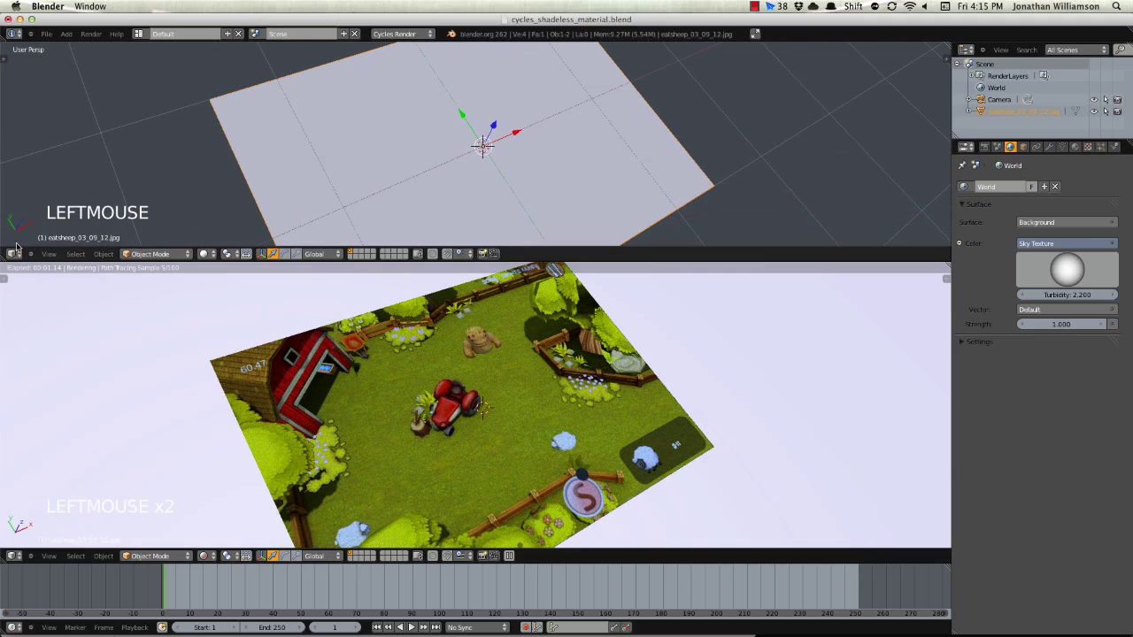
{"action": "left_click", "coordinate": [13, 254]}
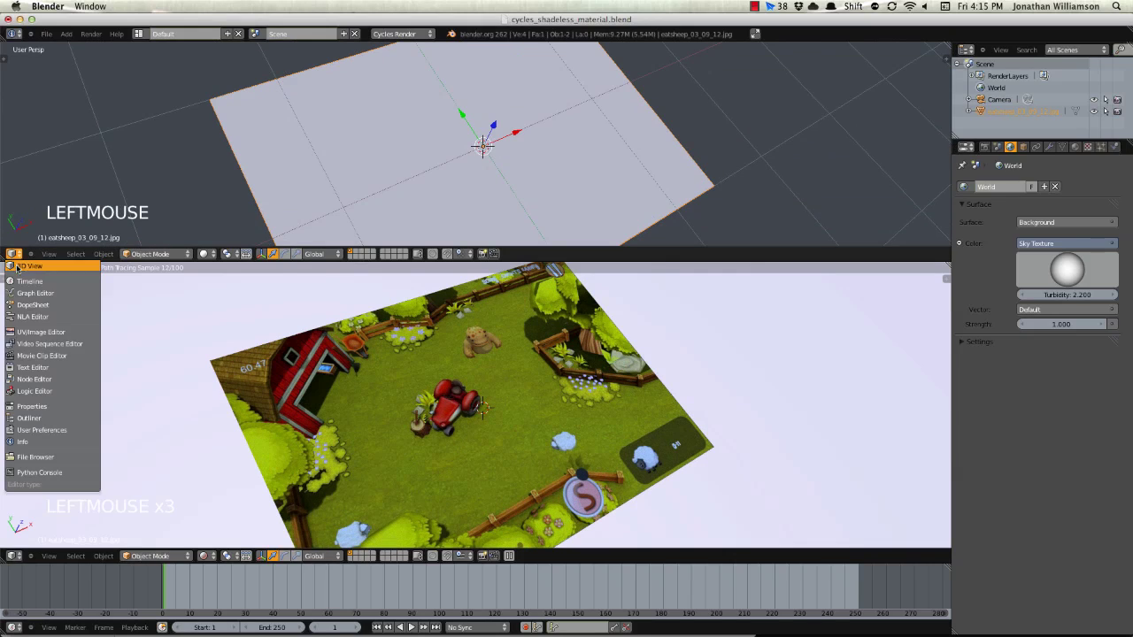
{"action": "left_click", "coordinate": [35, 378]}
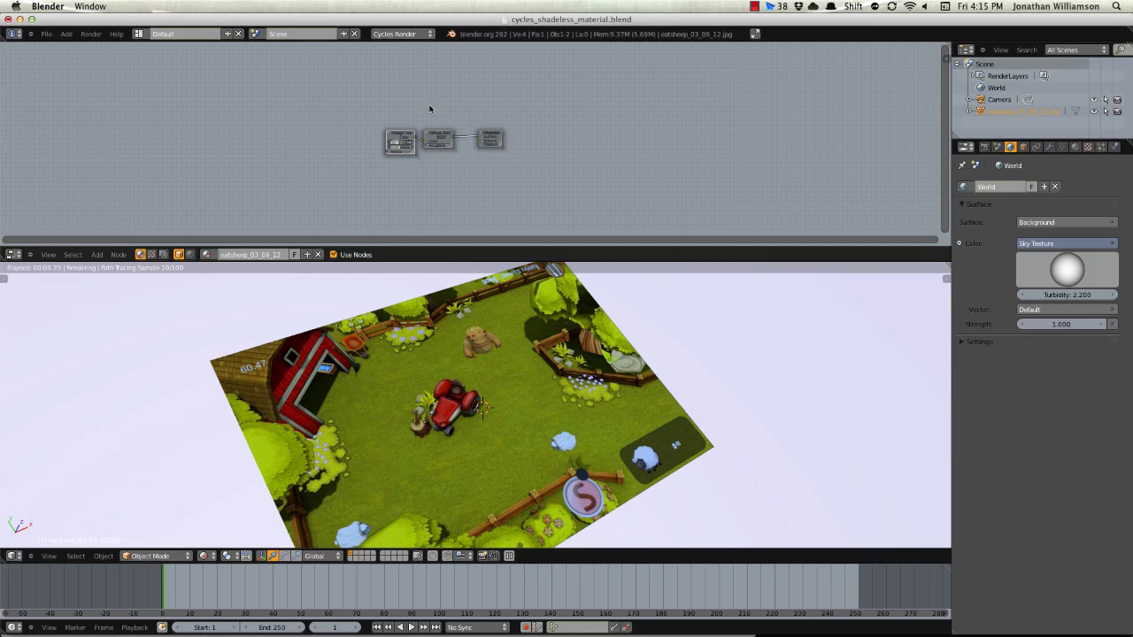
{"action": "scroll", "coordinate": [430, 109], "scroll_direction": "up", "scroll_amount": 12}
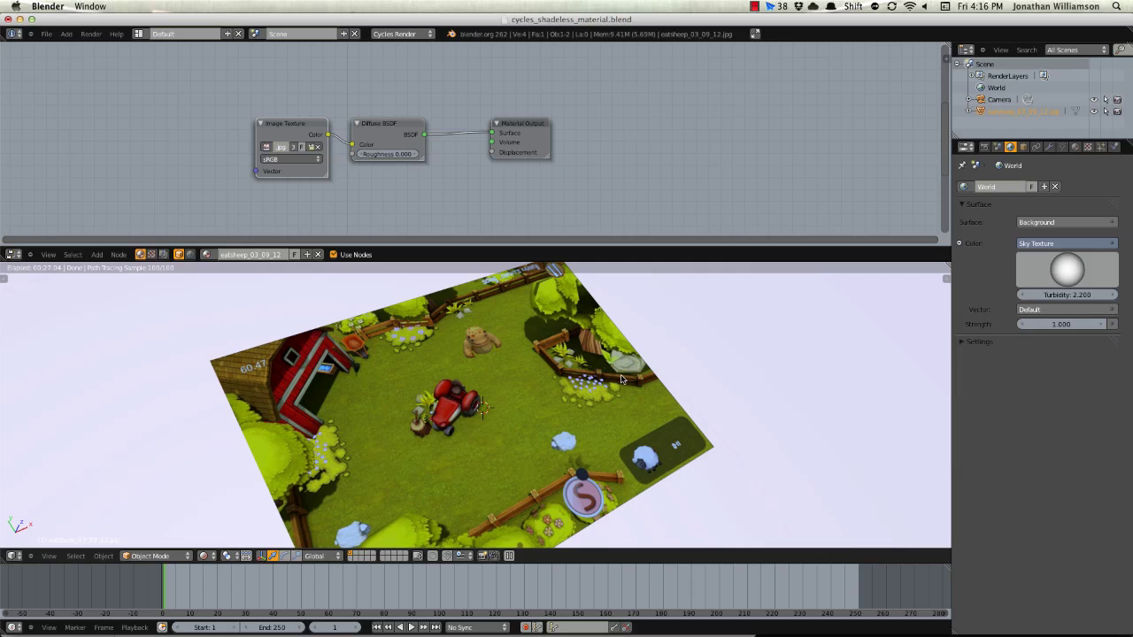
Step: Delete the Diffuse BSDF node and add an Emission shader node in its place
{"action": "left_click", "coordinate": [382, 128]}
{"action": "key", "text": "x"}
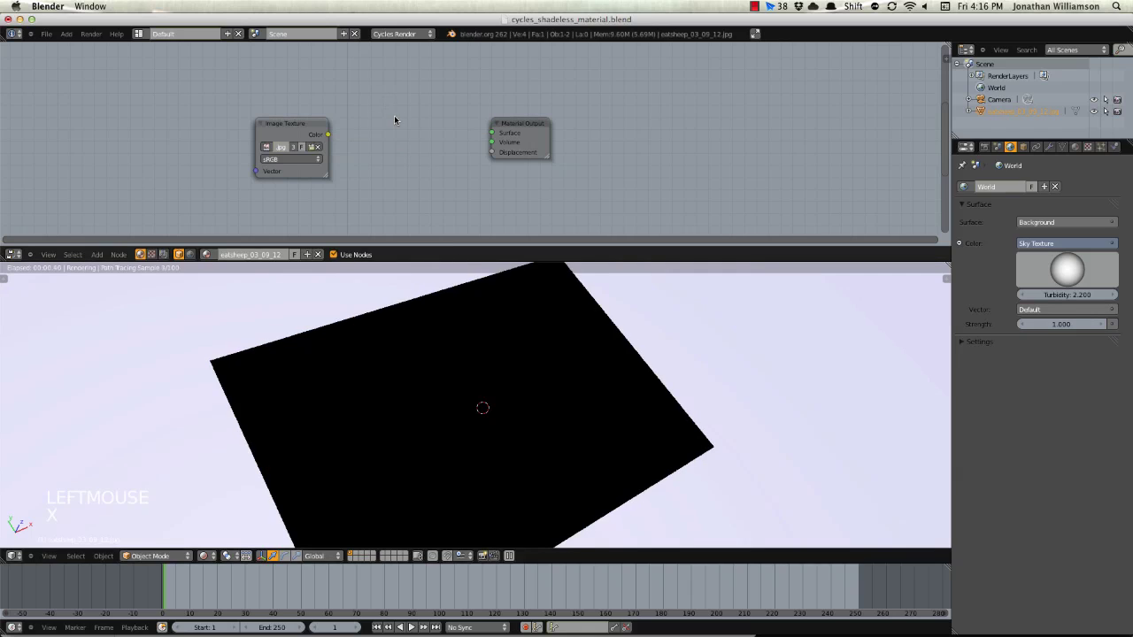
{"action": "key", "text": "shift+a"}
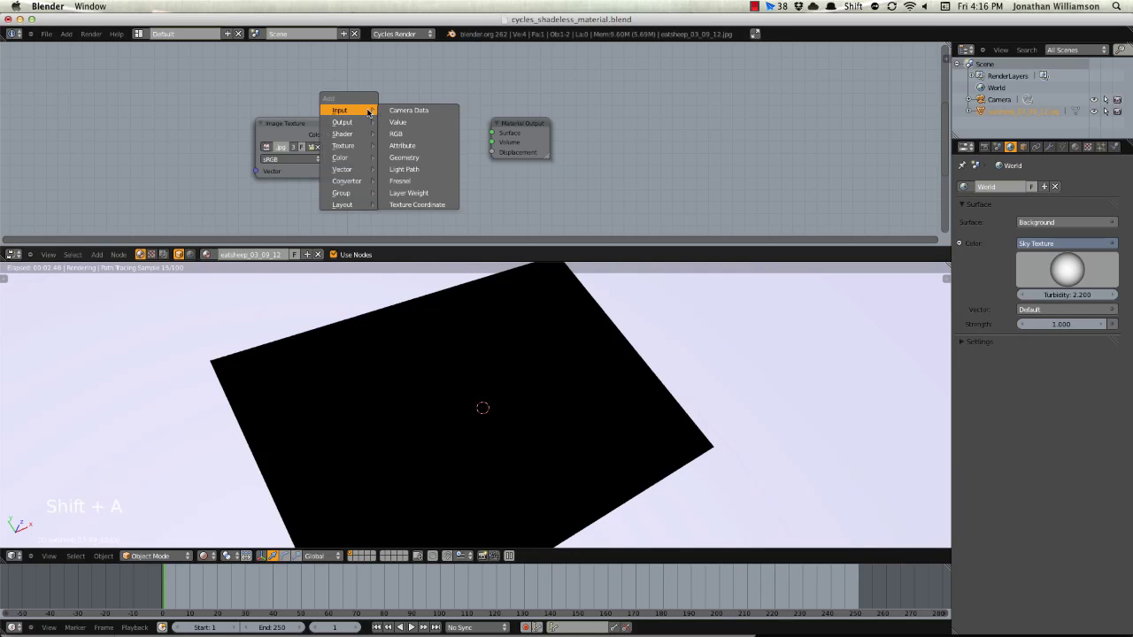
{"action": "mouse_move", "coordinate": [356, 158]}
{"action": "mouse_move", "coordinate": [349, 133]}
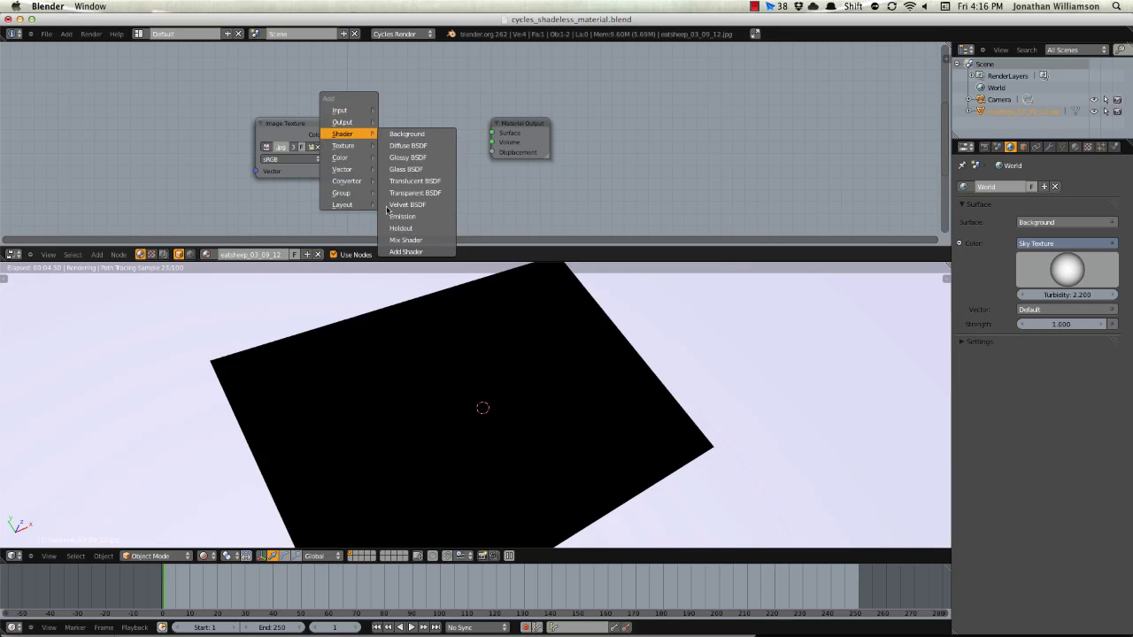
{"action": "left_click", "coordinate": [400, 216]}
{"action": "left_click", "coordinate": [348, 155]}
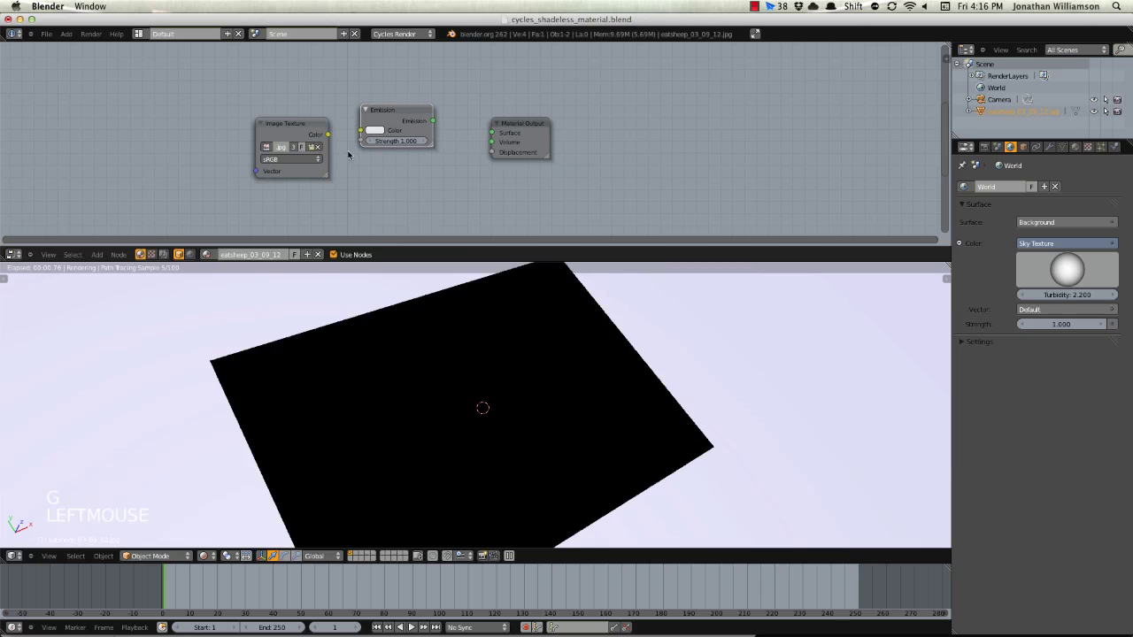
Step: Link Image Texture into Emission Color and Emission into the Material Output Surface
{"action": "left_click", "coordinate": [288, 124]}
{"action": "left_click", "coordinate": [387, 119], "text": "shift"}
{"action": "key", "text": "f"}
{"action": "left_click", "coordinate": [393, 115]}
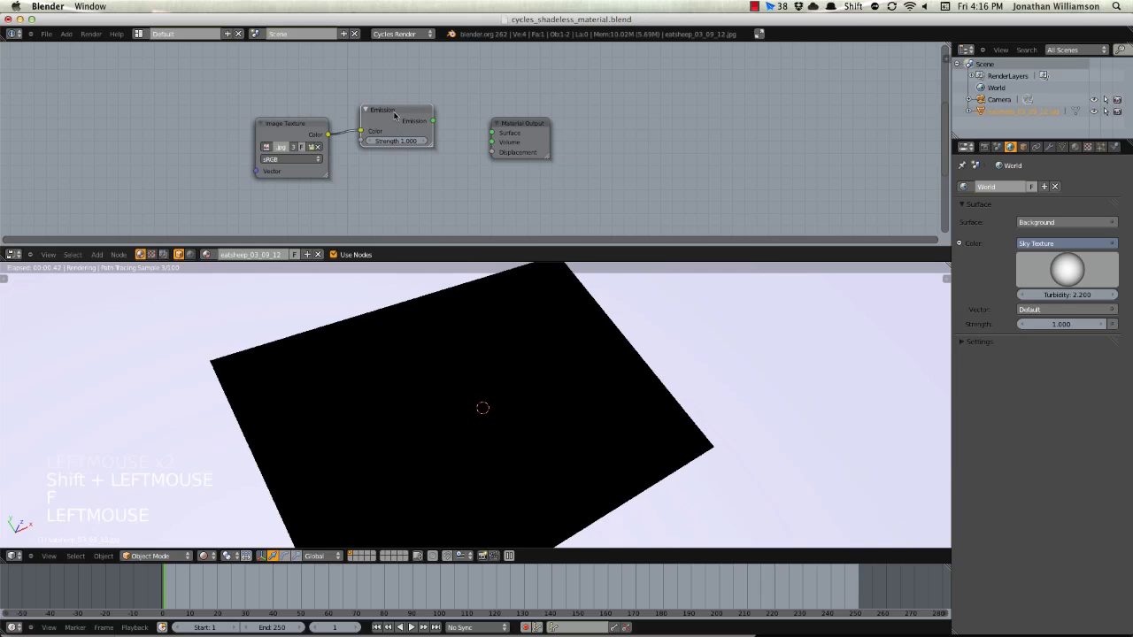
{"action": "left_click", "coordinate": [539, 135], "text": "shift"}
{"action": "key", "text": "f"}
{"action": "middle_click_drag", "start_coordinate": [429, 174], "coordinate": [456, 179]}
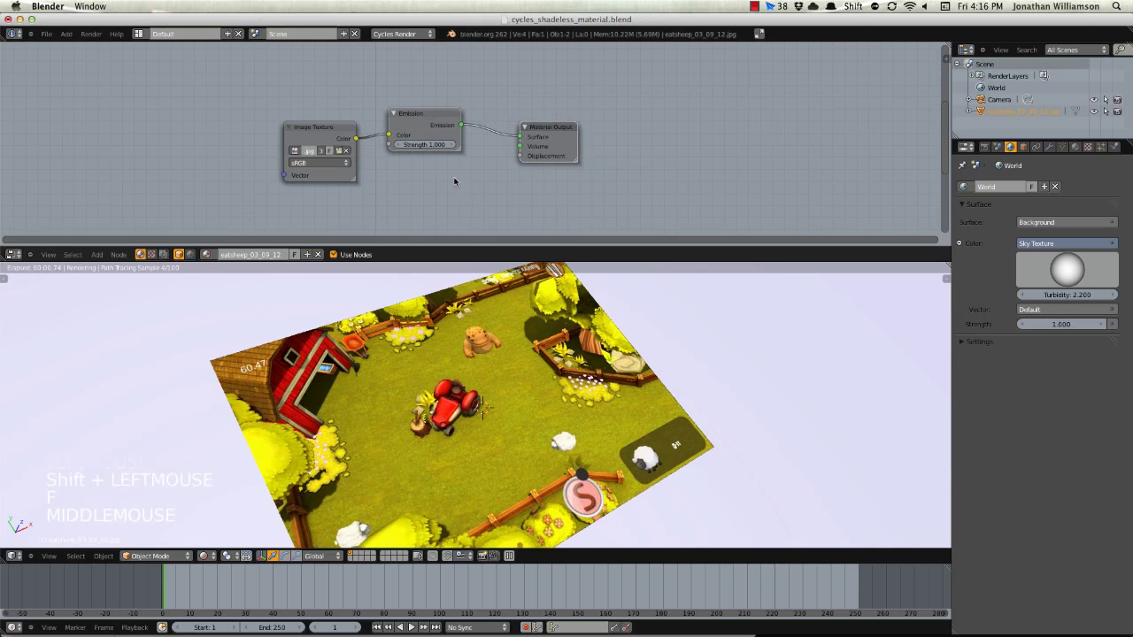
{"action": "left_click", "coordinate": [406, 111]}
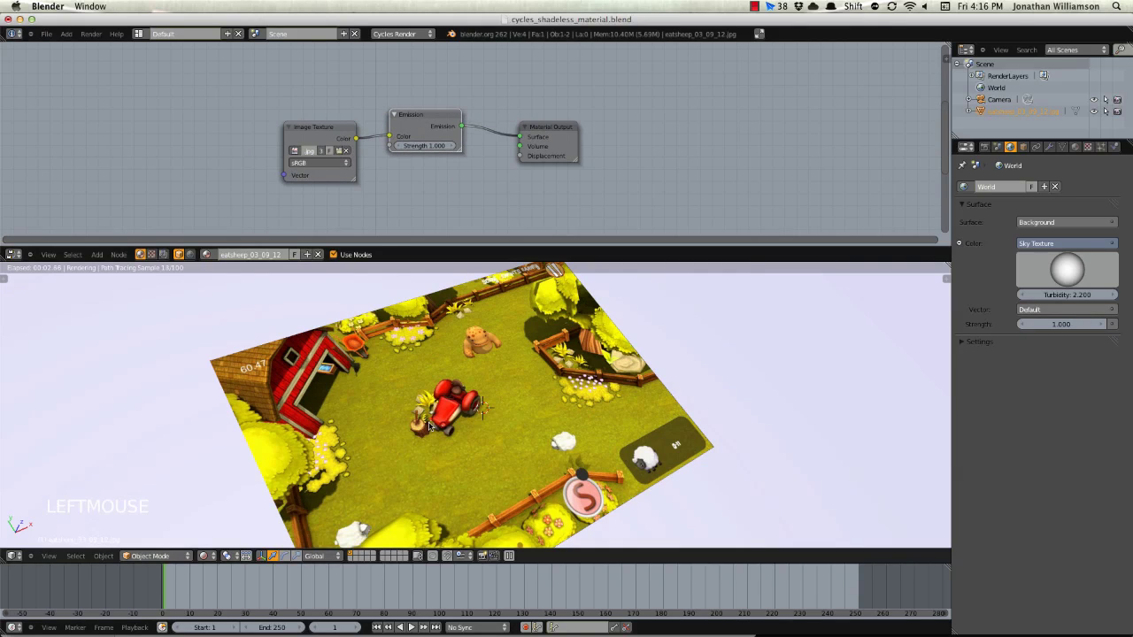
Step: Add a small test cube, move it, and orbit to view it from above and below
{"action": "middle_click_drag", "start_coordinate": [435, 425], "coordinate": [552, 436]}
{"action": "key", "text": "shift+a"}
{"action": "mouse_move", "coordinate": [552, 437]}
{"action": "left_click", "coordinate": [592, 452]}
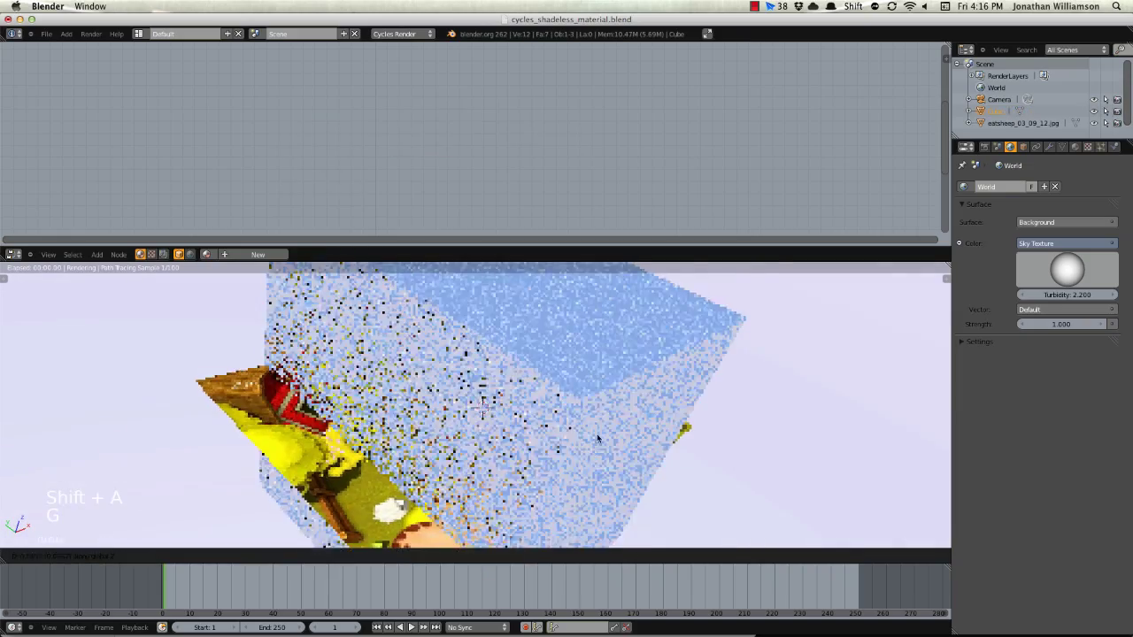
{"action": "key", "text": "s"}
{"action": "key", "text": "s"}
{"action": "left_click", "coordinate": [624, 396]}
{"action": "key", "text": "g"}
{"action": "left_click", "coordinate": [628, 391]}
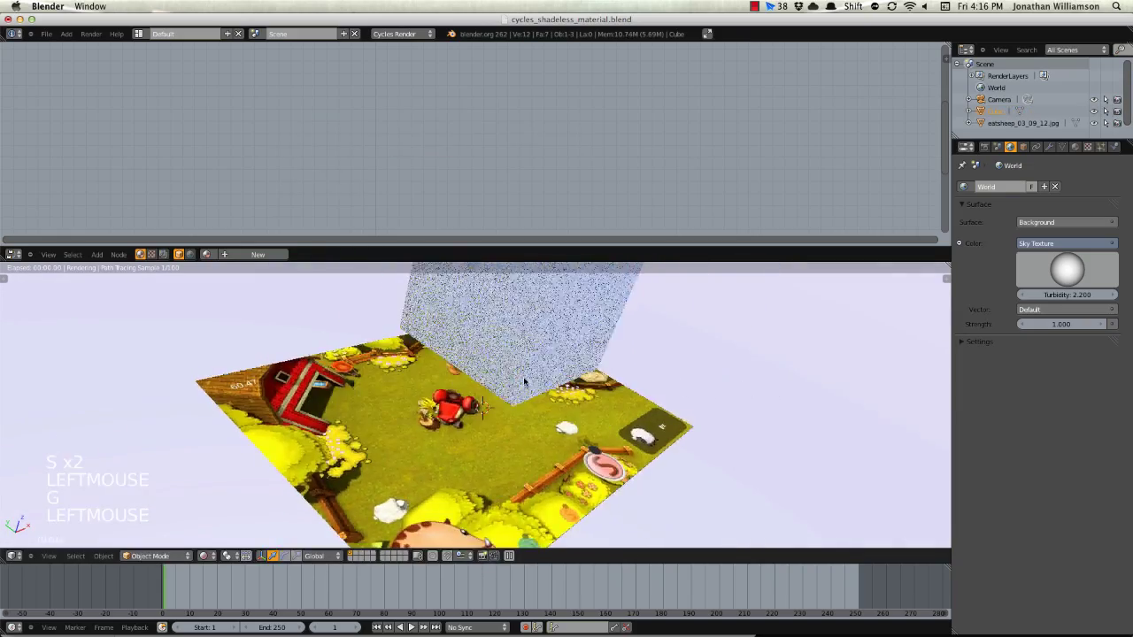
{"action": "middle_click_drag", "start_coordinate": [629, 391], "coordinate": [649, 337]}
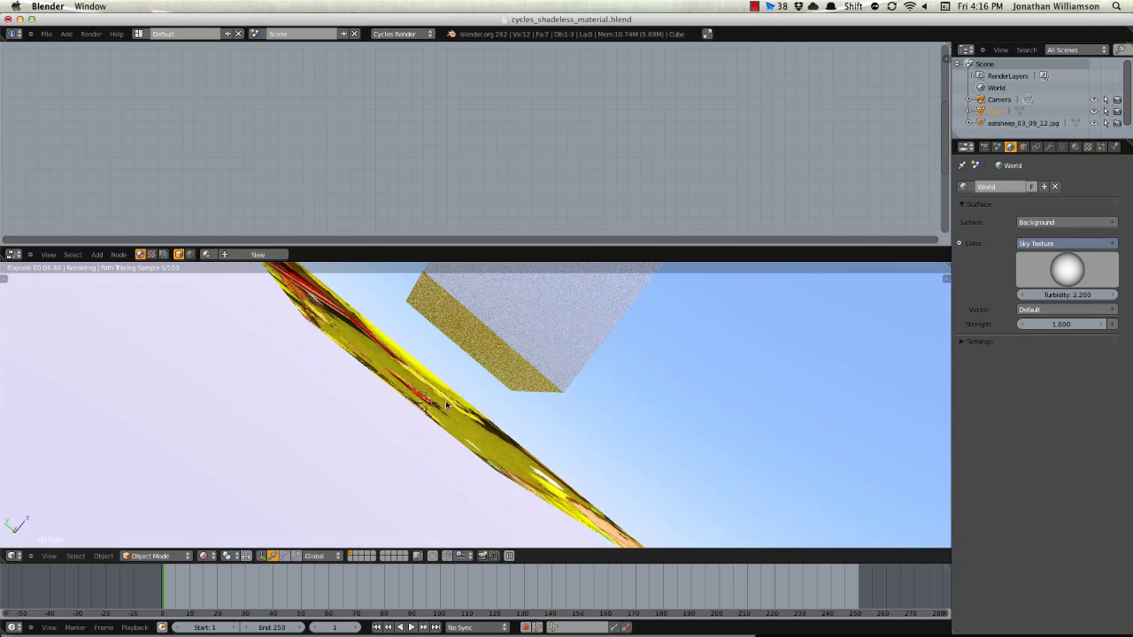
{"action": "middle_click_drag", "start_coordinate": [486, 319], "coordinate": [474, 381]}
{"action": "scroll", "coordinate": [496, 358], "scroll_direction": "down", "scroll_amount": 3}
Step: Delete the test cube, reselect the plane, and move the Material Output node right
{"action": "right_click", "coordinate": [518, 345]}
{"action": "key", "text": "x"}
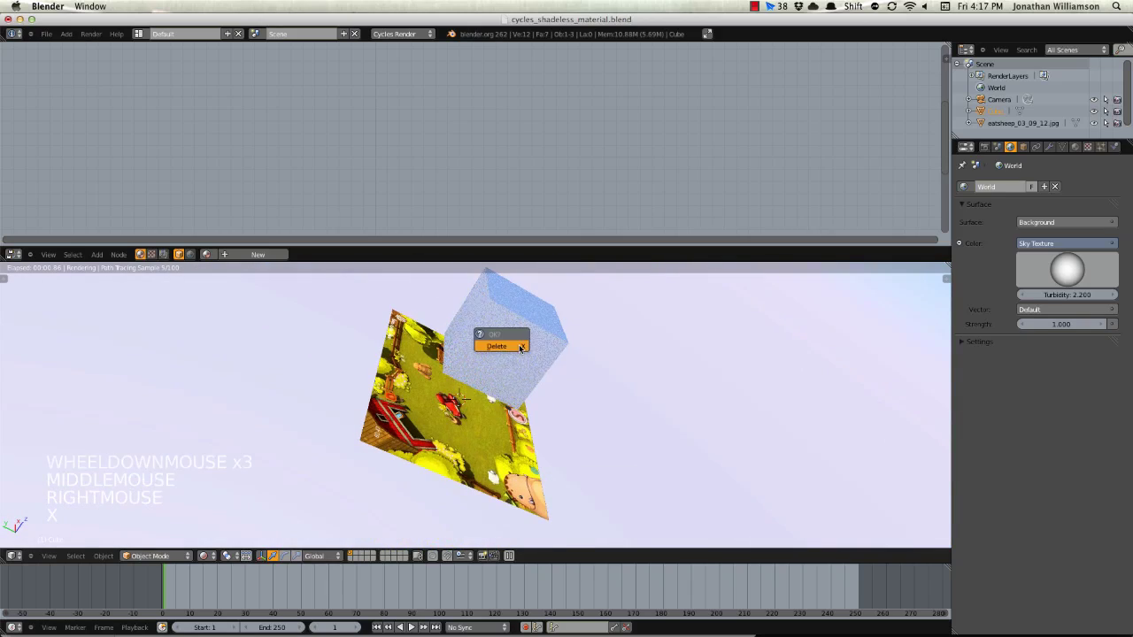
{"action": "left_click", "coordinate": [512, 345]}
{"action": "scroll", "coordinate": [511, 344], "scroll_direction": "up", "scroll_amount": 2}
{"action": "right_click", "coordinate": [491, 341]}
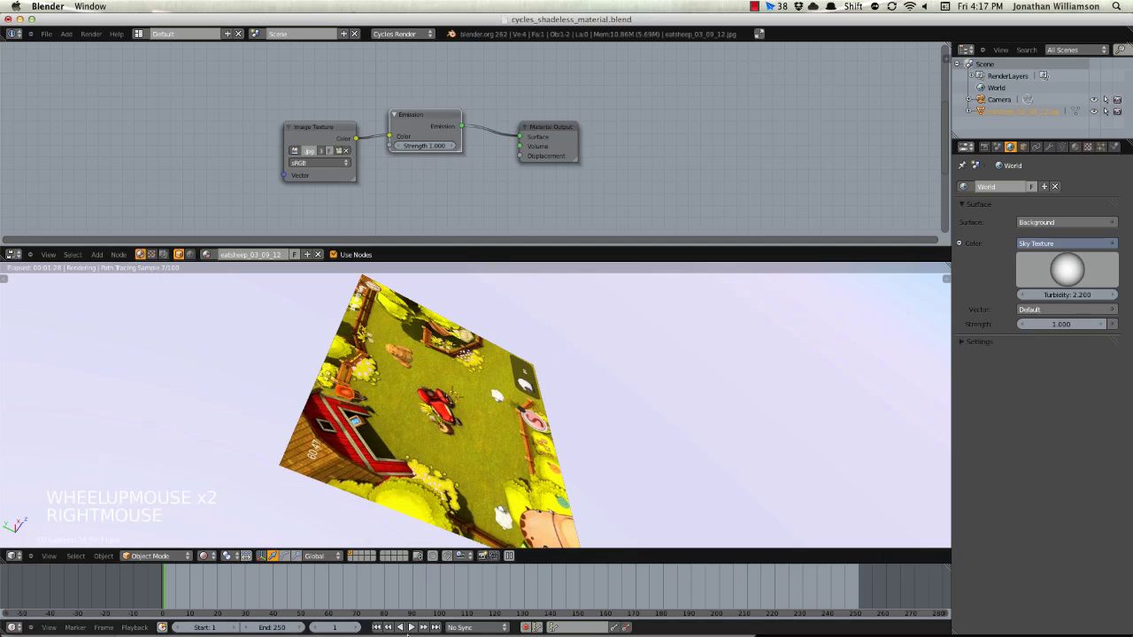
{"action": "middle_click_drag", "start_coordinate": [346, 504], "coordinate": [467, 399]}
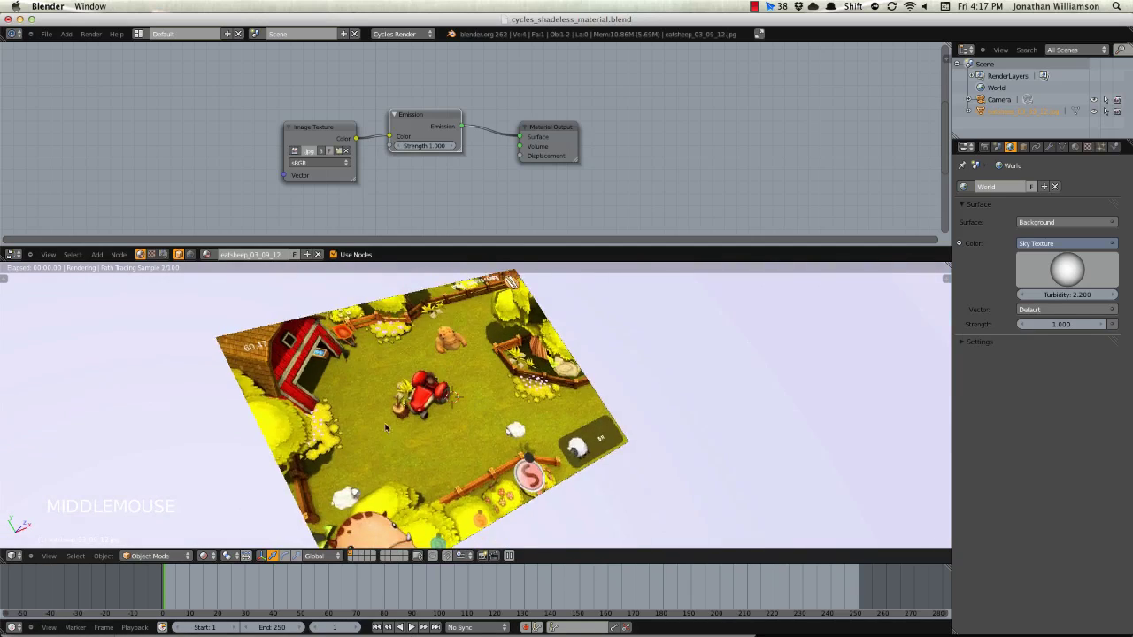
{"action": "scroll", "coordinate": [467, 400], "scroll_direction": "up", "scroll_amount": 2}
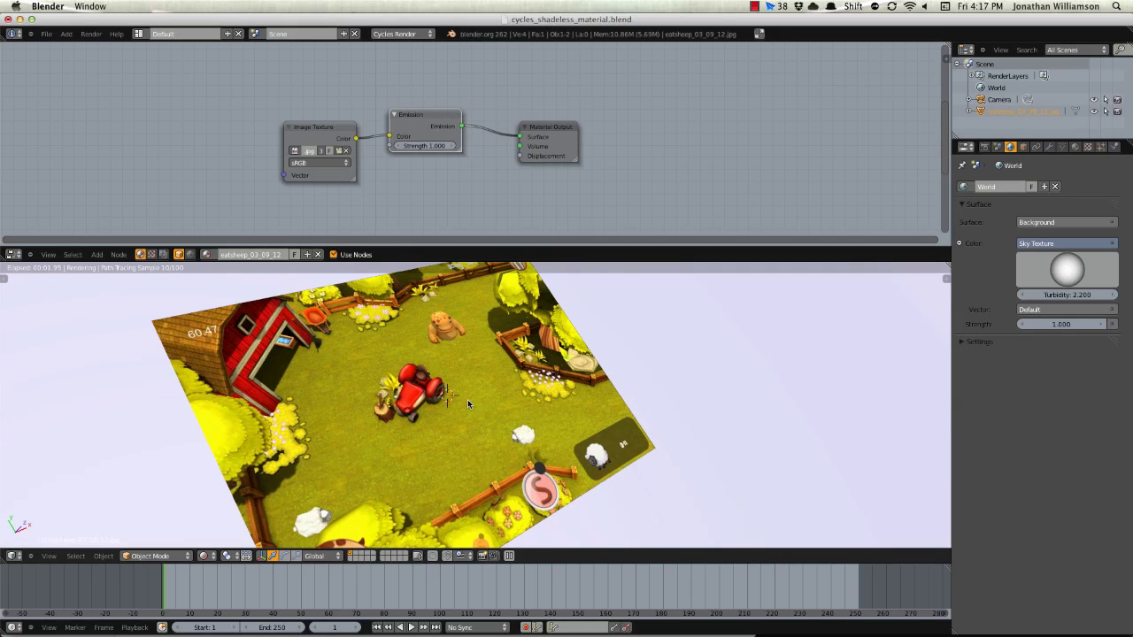
{"action": "left_click_drag", "start_coordinate": [540, 132], "coordinate": [607, 121]}
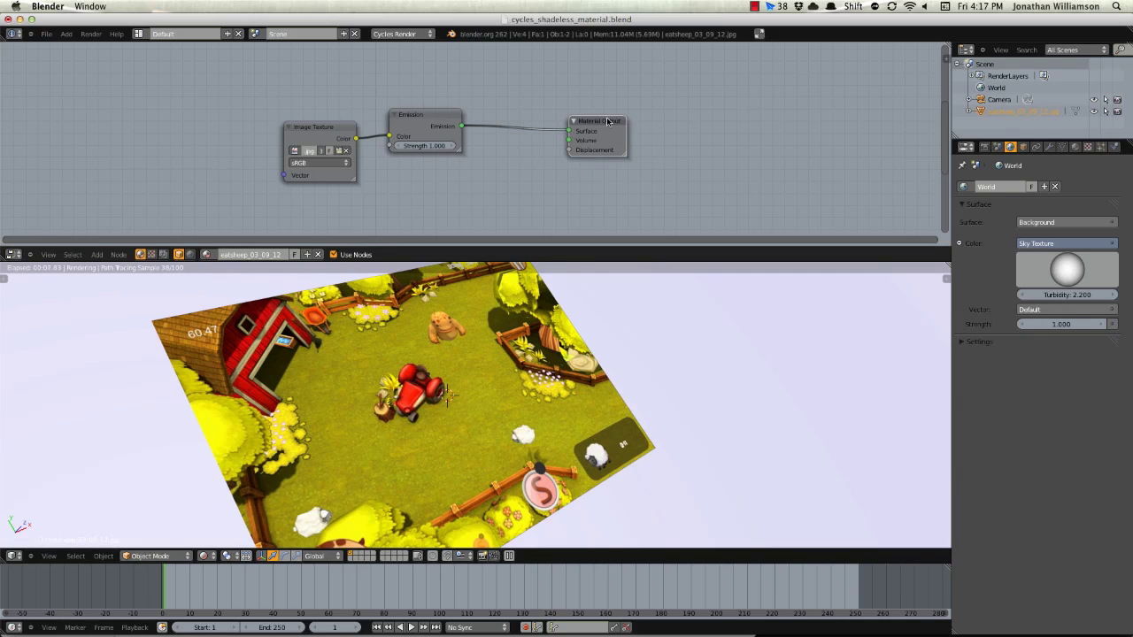
Step: Add a Light Path node and place it above the Emission node
{"action": "key", "text": "shift+a"}
{"action": "mouse_move", "coordinate": [453, 83]}
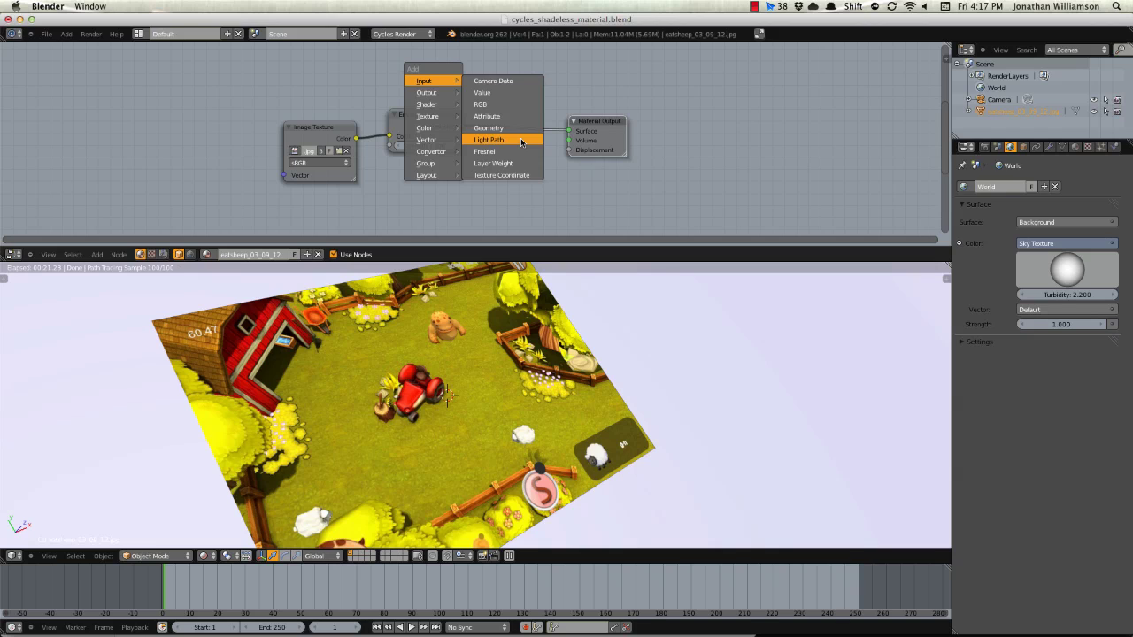
{"action": "left_click", "coordinate": [520, 140]}
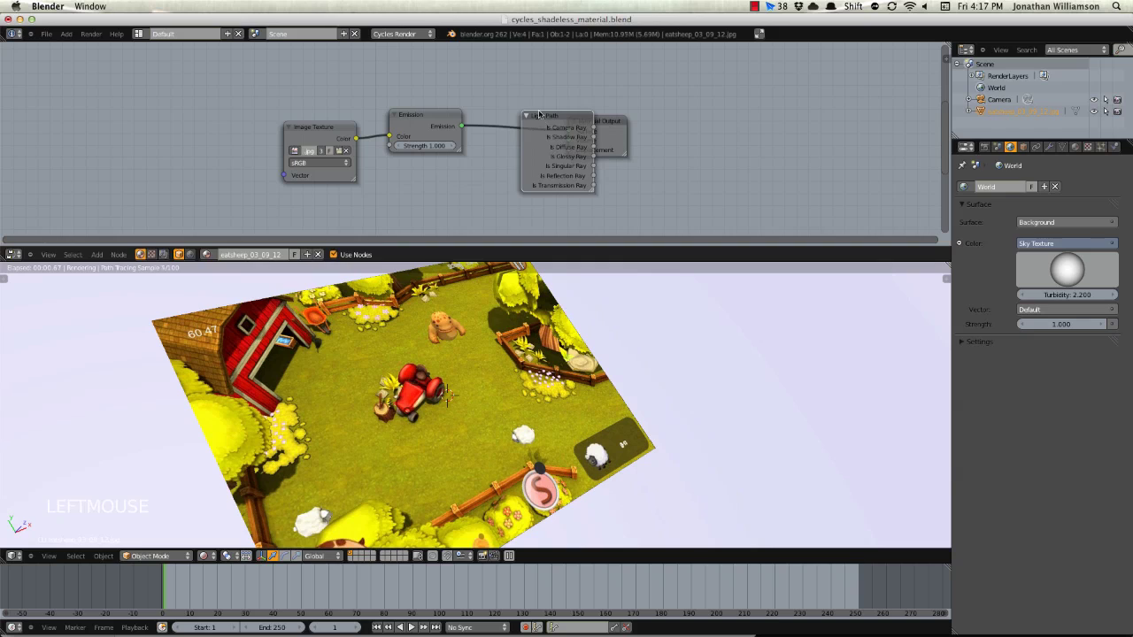
{"action": "scroll", "coordinate": [538, 124], "scroll_direction": "down", "scroll_amount": 3}
{"action": "middle_click_drag", "start_coordinate": [538, 119], "coordinate": [538, 133]}
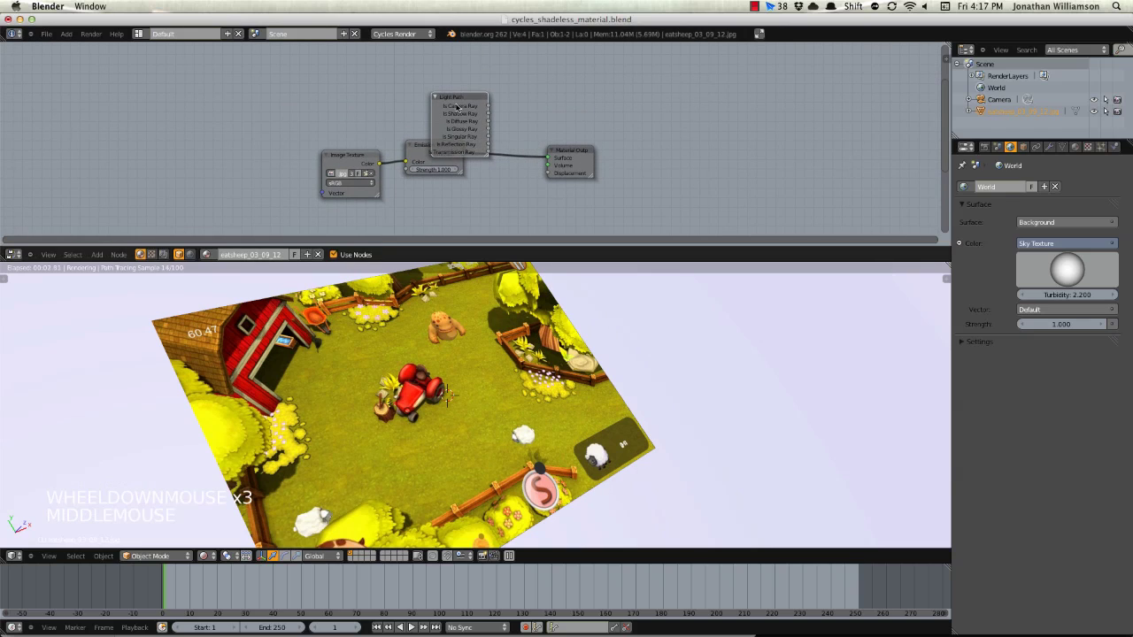
{"action": "left_click_drag", "start_coordinate": [474, 99], "coordinate": [444, 76]}
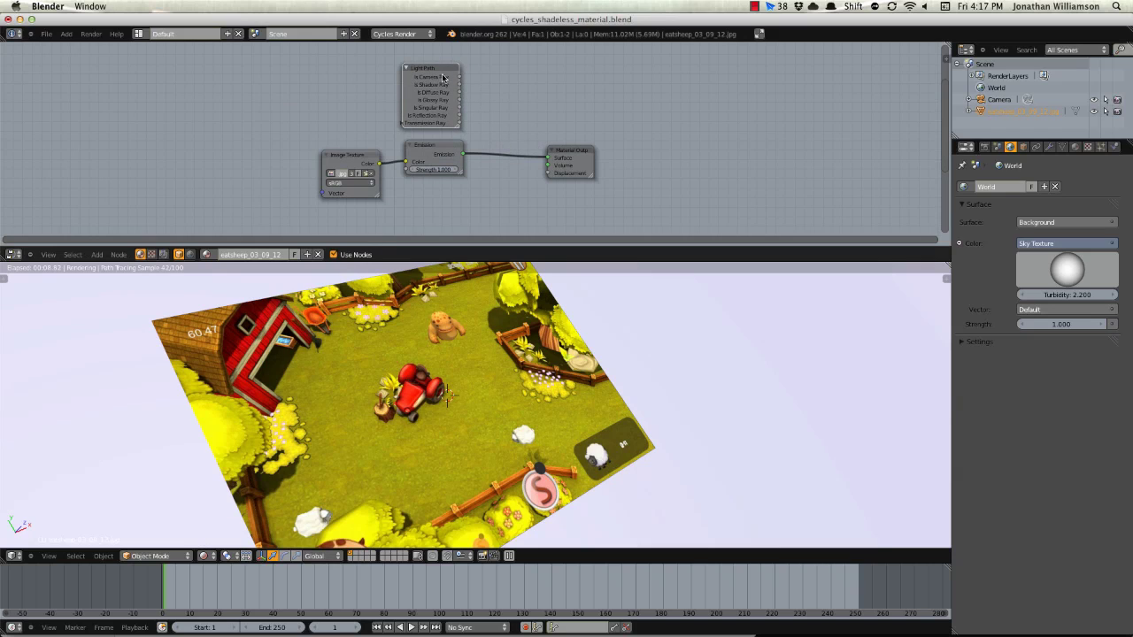
Step: Test-link Is Camera Ray to Emission Strength, remove the link, and rearrange the nodes
{"action": "left_click_drag", "start_coordinate": [459, 79], "coordinate": [454, 150]}
{"action": "scroll", "coordinate": [451, 371], "scroll_direction": "down", "scroll_amount": 3}
{"action": "scroll", "coordinate": [451, 372], "scroll_direction": "up", "scroll_amount": 3}
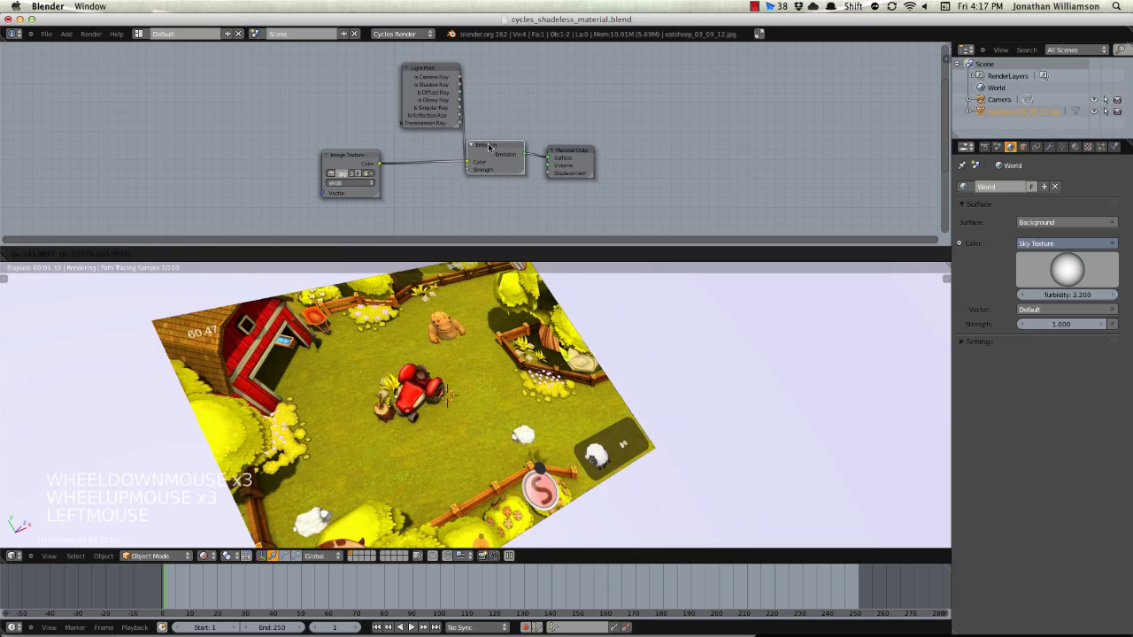
{"action": "left_click_drag", "start_coordinate": [449, 71], "coordinate": [392, 76]}
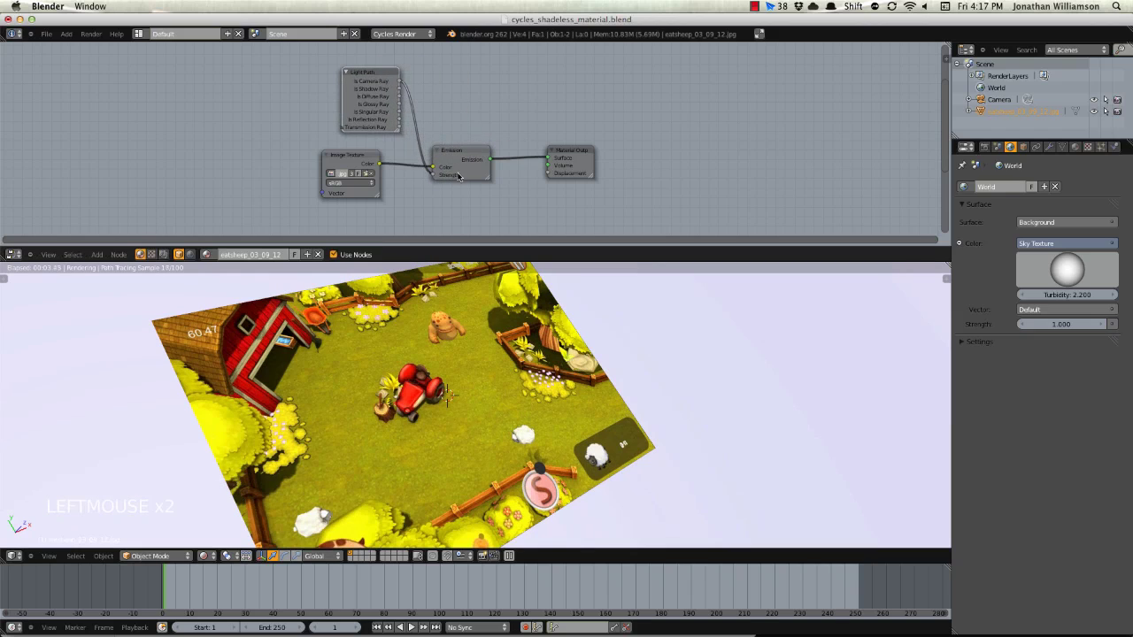
{"action": "scroll", "coordinate": [415, 117], "scroll_direction": "up", "scroll_amount": 4}
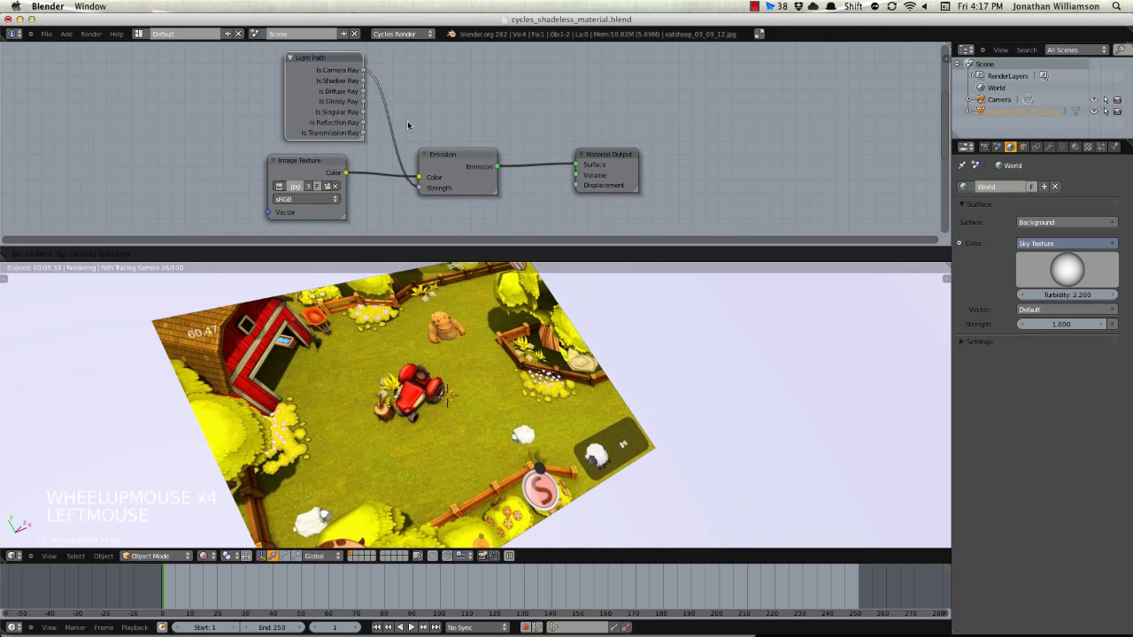
{"action": "left_click_drag", "start_coordinate": [418, 188], "coordinate": [406, 187]}
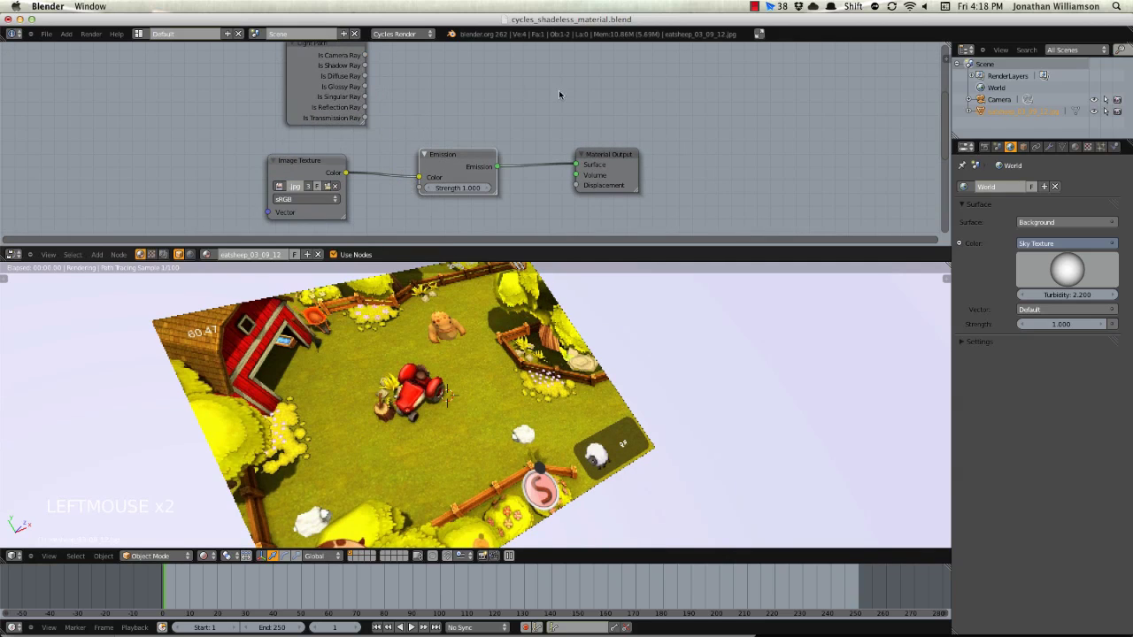
{"action": "left_click_drag", "start_coordinate": [596, 155], "coordinate": [695, 143]}
{"action": "left_click_drag", "start_coordinate": [461, 157], "coordinate": [416, 155]}
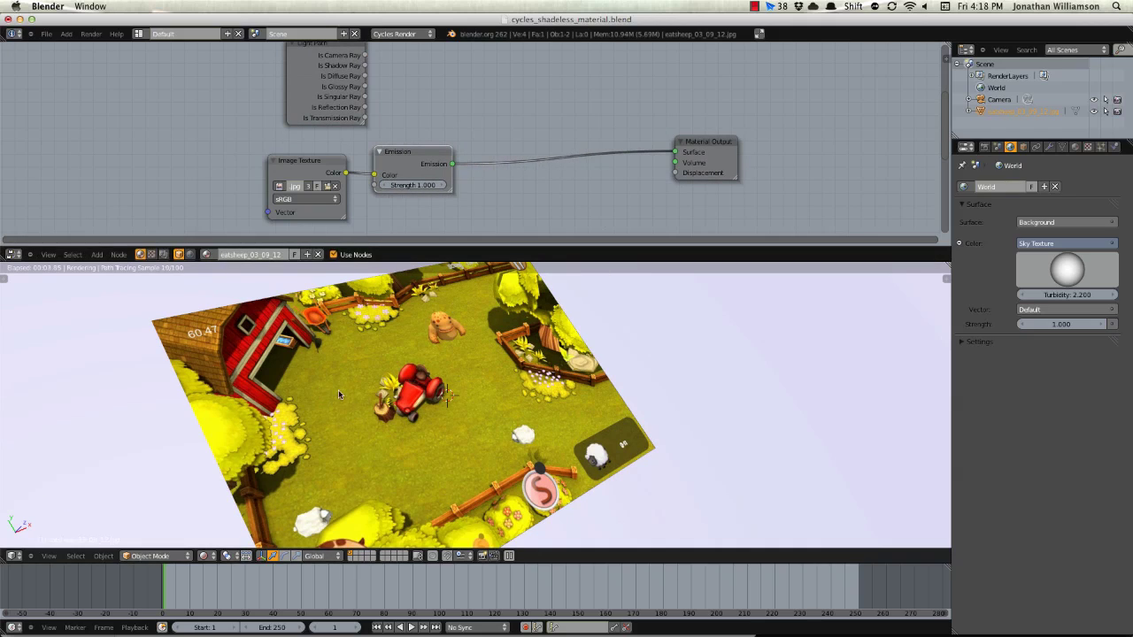
Step: Add a Mix Shader and insert it on the Emission–Material Output link
{"action": "key", "text": "shift+a"}
{"action": "mouse_move", "coordinate": [478, 124]}
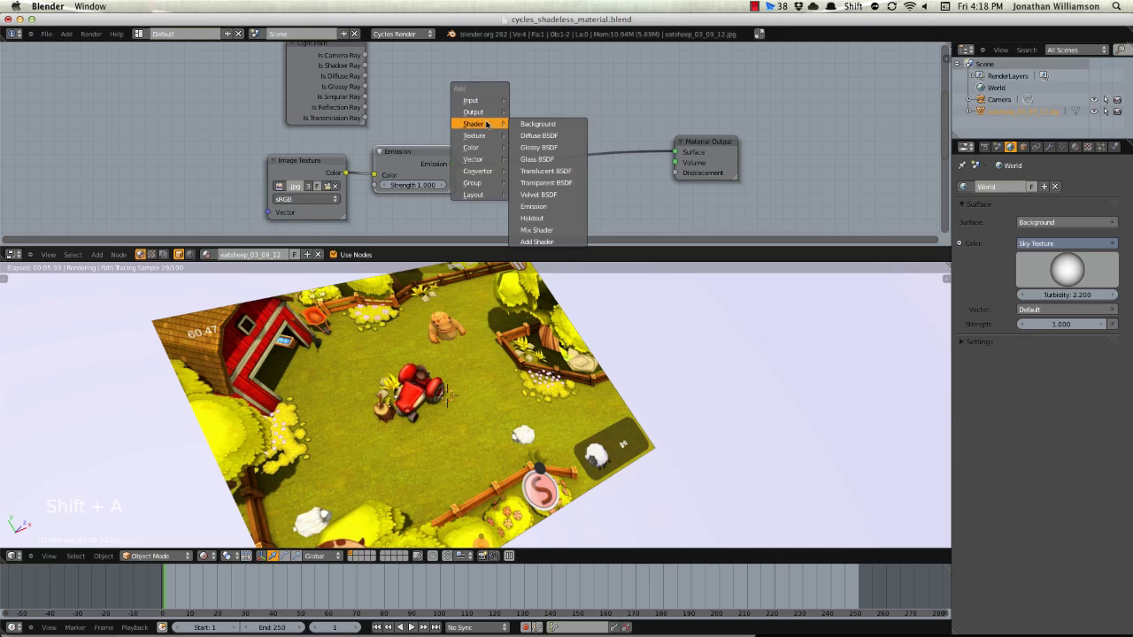
{"action": "left_click", "coordinate": [559, 234]}
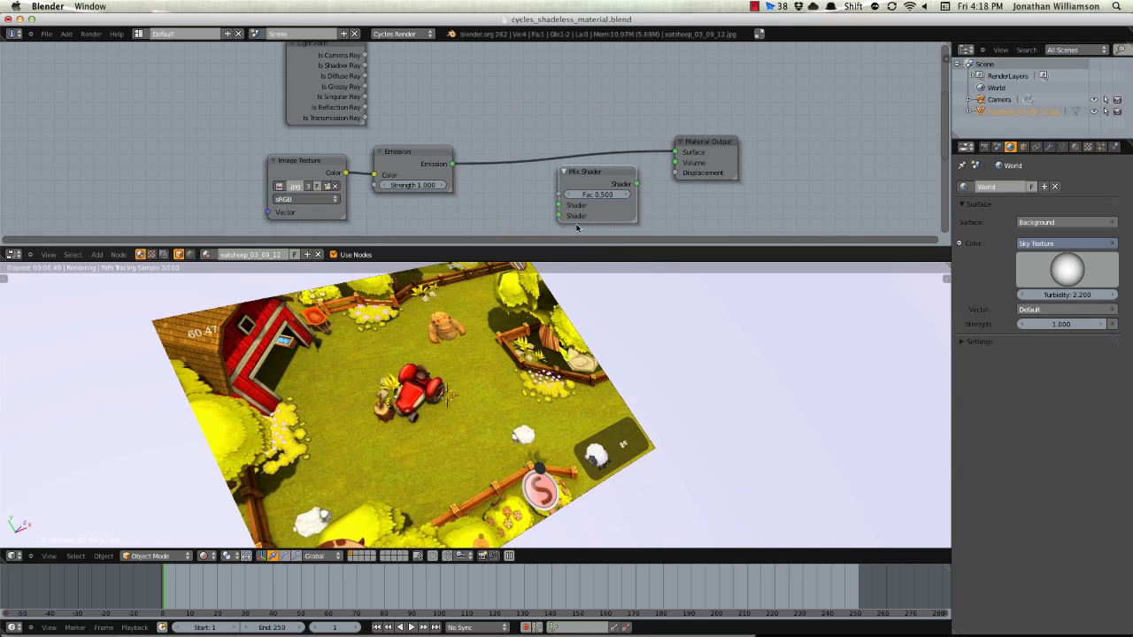
{"action": "key", "text": "g"}
{"action": "left_click", "coordinate": [562, 173]}
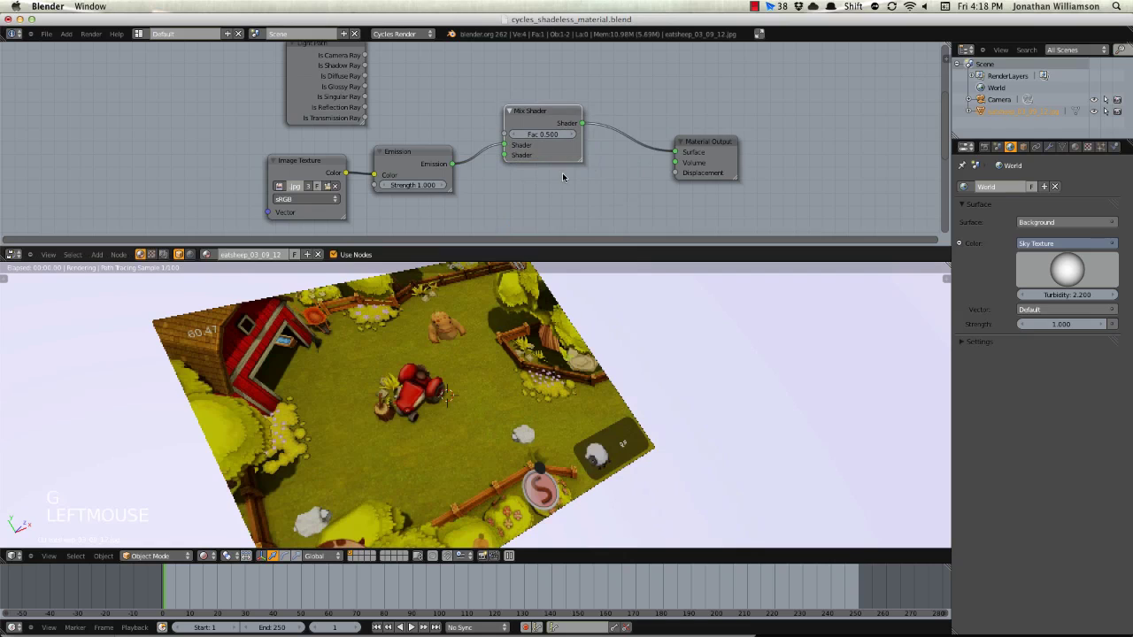
{"action": "scroll", "coordinate": [436, 119], "scroll_direction": "down", "scroll_amount": 3}
{"action": "scroll", "coordinate": [436, 119], "scroll_direction": "up", "scroll_amount": 1}
{"action": "scroll", "coordinate": [436, 120], "scroll_direction": "up", "scroll_amount": 1}
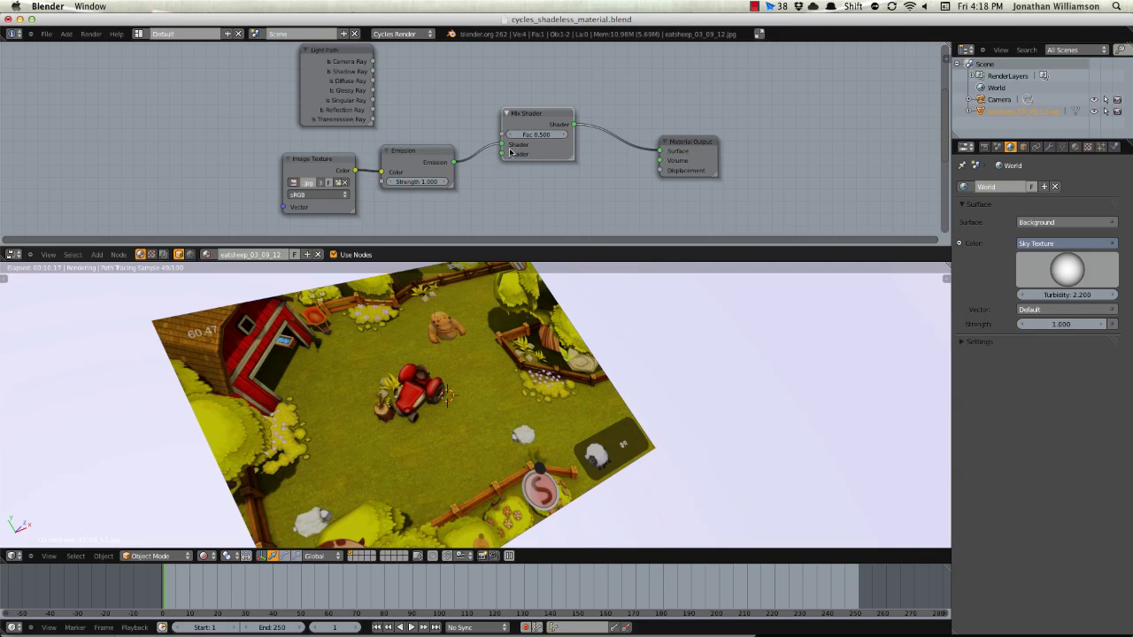
Step: Drive the Mix Shader Fac from Is Camera Ray and move Emission to its second Shader input
{"action": "left_click_drag", "start_coordinate": [535, 134], "coordinate": [570, 136]}
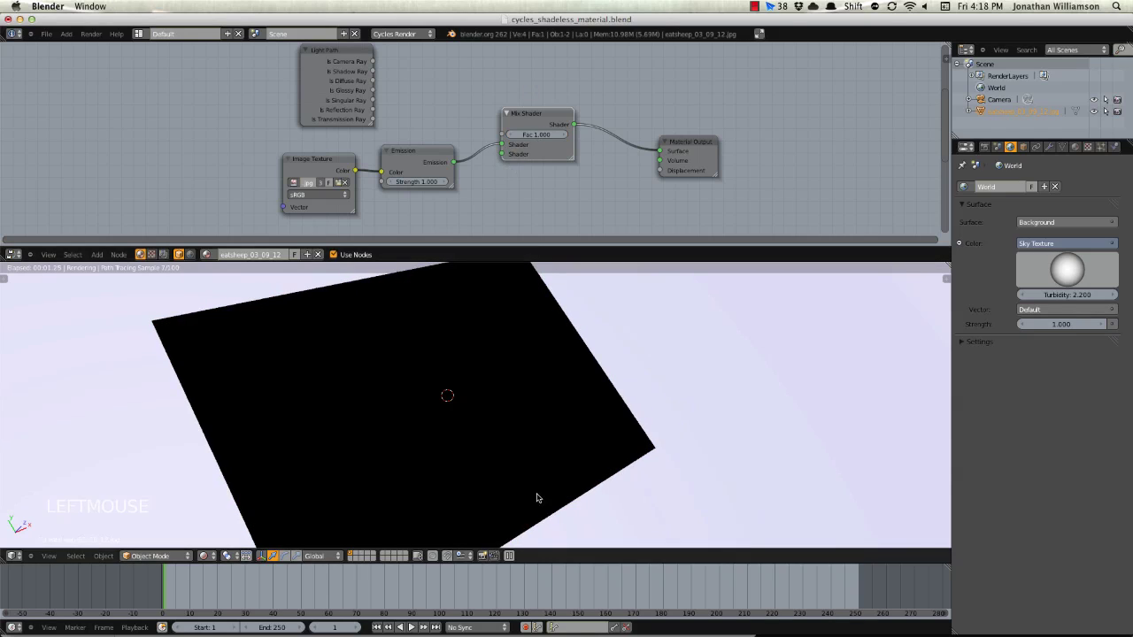
{"action": "left_click_drag", "start_coordinate": [501, 154], "coordinate": [508, 188]}
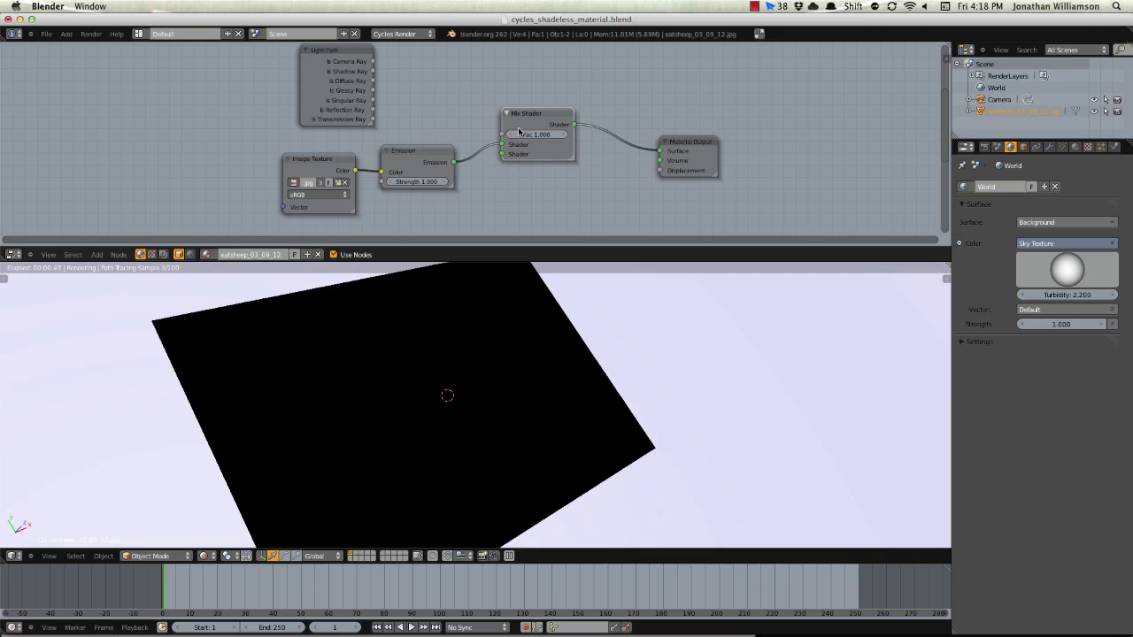
{"action": "left_click_drag", "start_coordinate": [522, 135], "coordinate": [500, 135]}
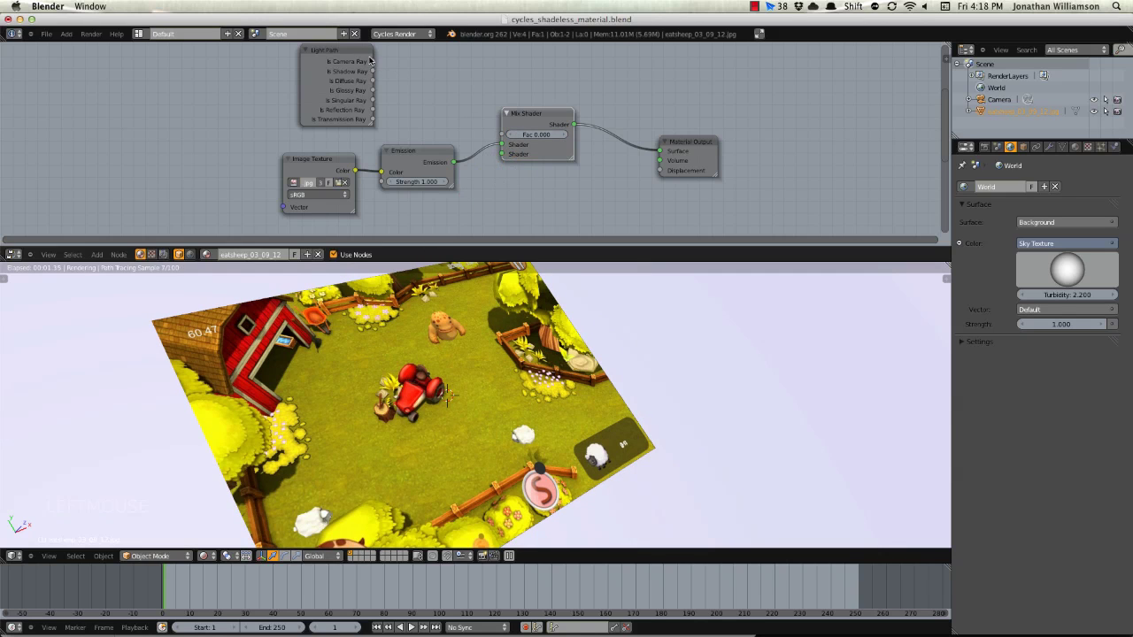
{"action": "left_click_drag", "start_coordinate": [368, 61], "coordinate": [502, 135]}
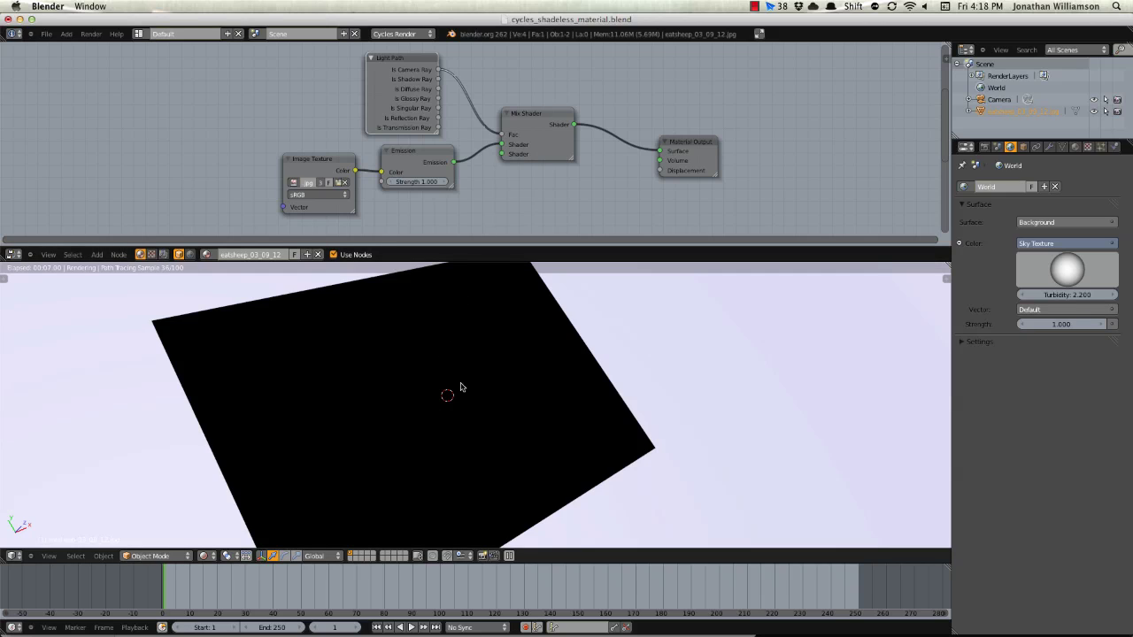
{"action": "left_click", "coordinate": [498, 154]}
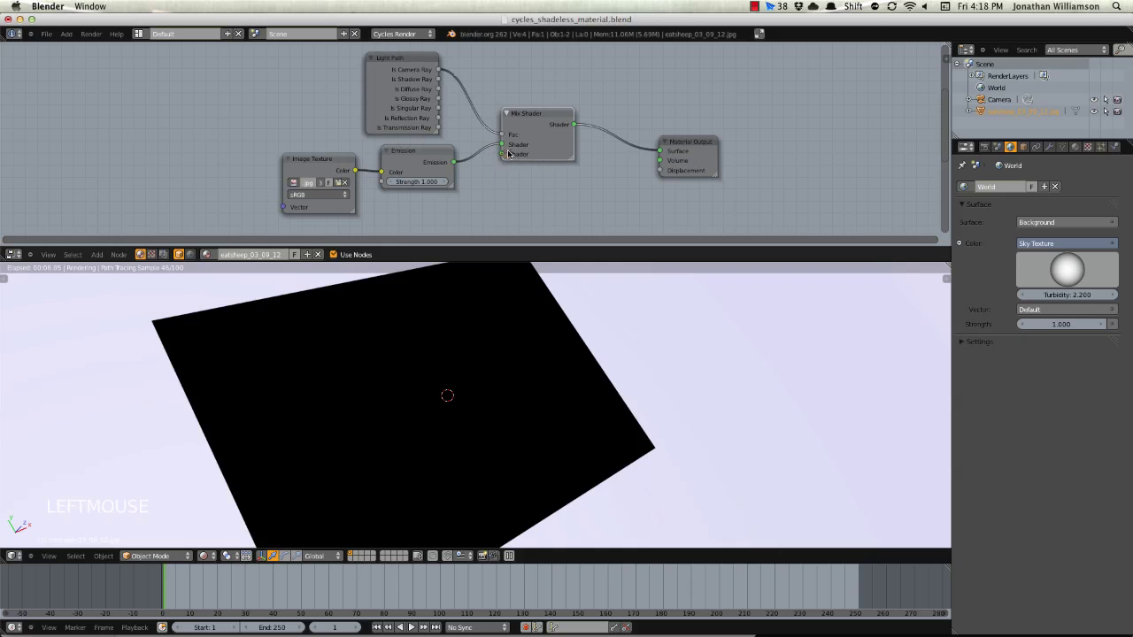
{"action": "left_click_drag", "start_coordinate": [500, 144], "coordinate": [500, 156]}
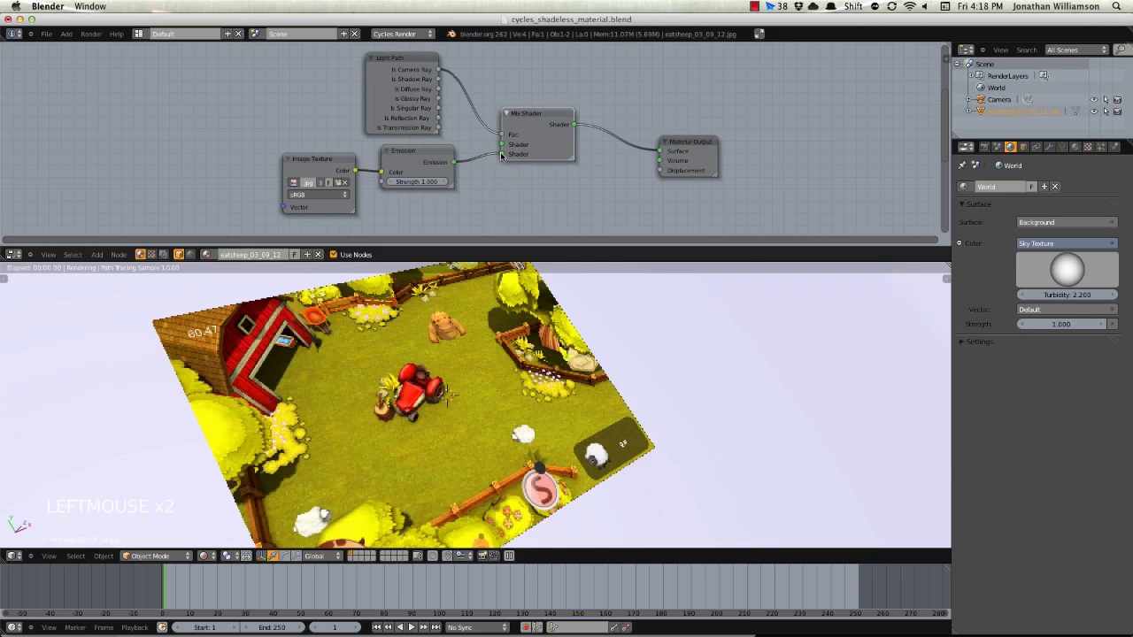
{"action": "scroll", "coordinate": [496, 416], "scroll_direction": "down", "scroll_amount": 2}
{"action": "middle_click_drag", "start_coordinate": [496, 416], "coordinate": [518, 428]}
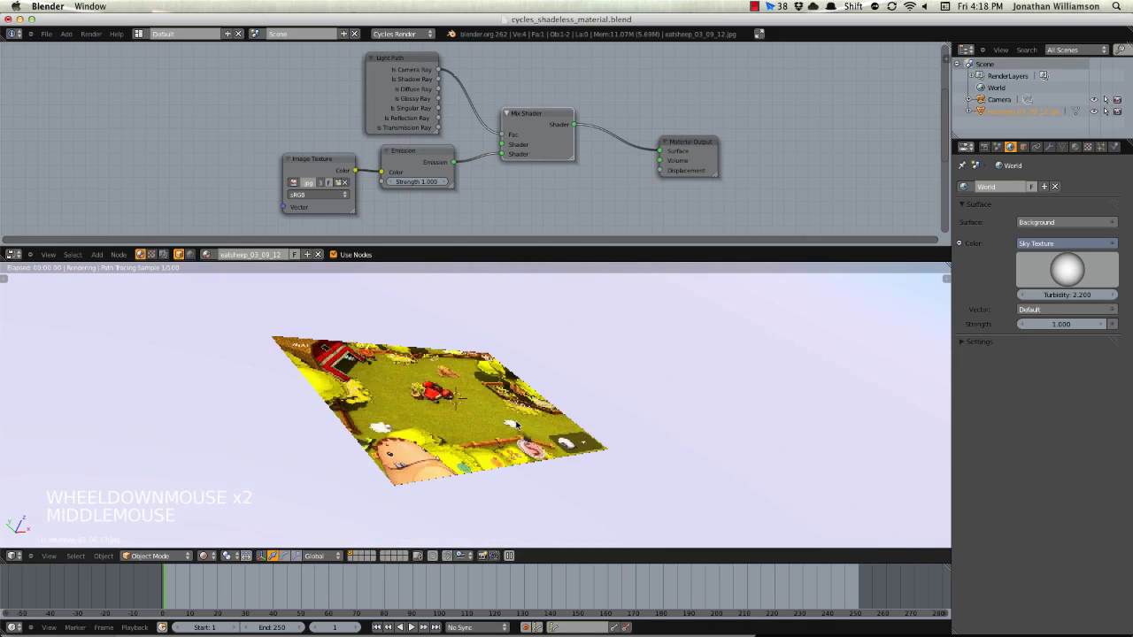
Step: Add a cube, scale it down and move it onto the screenshot plane
{"action": "key", "text": "shift+a"}
{"action": "mouse_move", "coordinate": [519, 426]}
{"action": "left_click", "coordinate": [592, 434]}
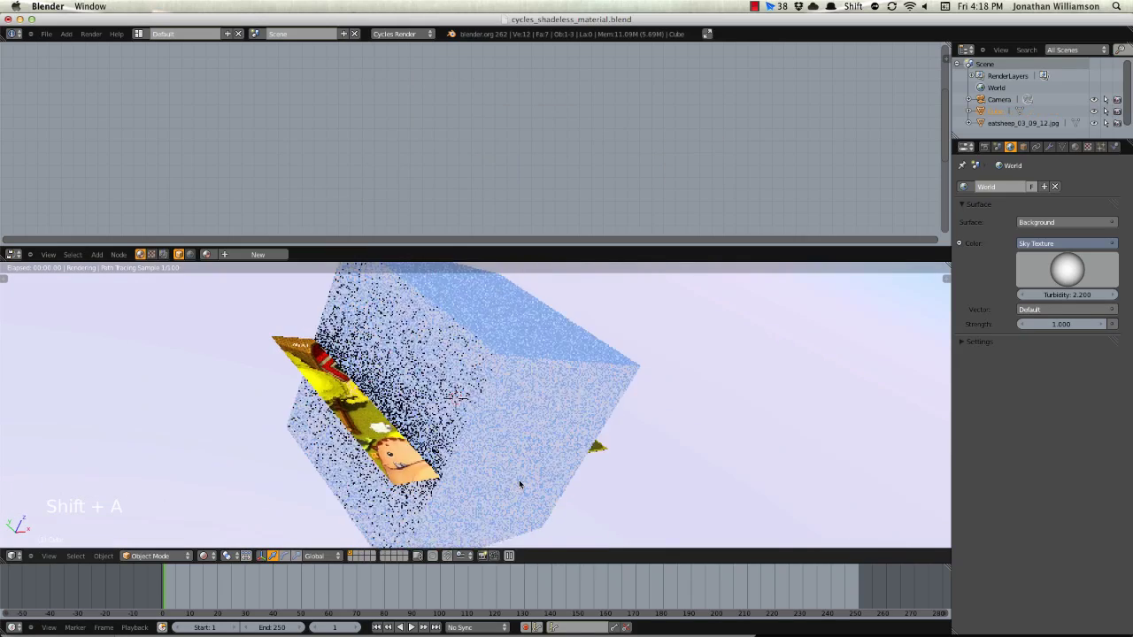
{"action": "key", "text": "g"}
{"action": "key", "text": "s"}
{"action": "key", "text": "s"}
{"action": "left_click", "coordinate": [660, 472]}
{"action": "scroll", "coordinate": [660, 472], "scroll_direction": "up", "scroll_amount": 1}
{"action": "key", "text": "g"}
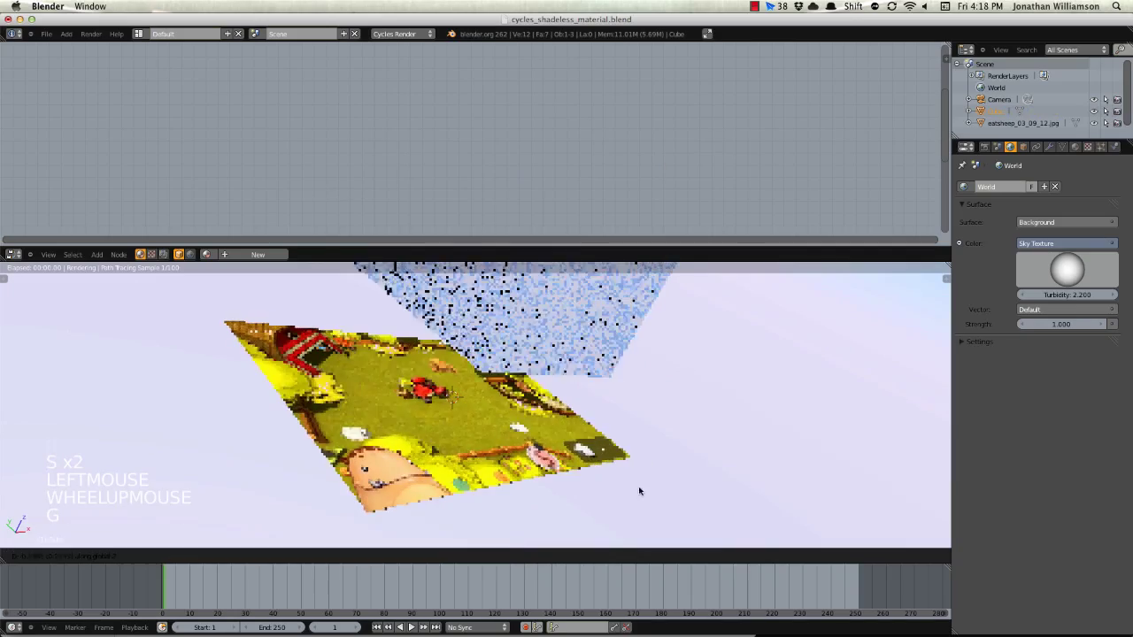
{"action": "left_click", "coordinate": [640, 493]}
Step: Delete the first test cube, undoing an accidental deletion of the screenshot plane
{"action": "middle_click_drag", "start_coordinate": [640, 493], "coordinate": [526, 365]}
{"action": "scroll", "coordinate": [563, 425], "scroll_direction": "up", "scroll_amount": 1}
{"action": "scroll", "coordinate": [563, 424], "scroll_direction": "down", "scroll_amount": 5}
{"action": "scroll", "coordinate": [526, 365], "scroll_direction": "up", "scroll_amount": 1}
{"action": "right_click", "coordinate": [525, 369]}
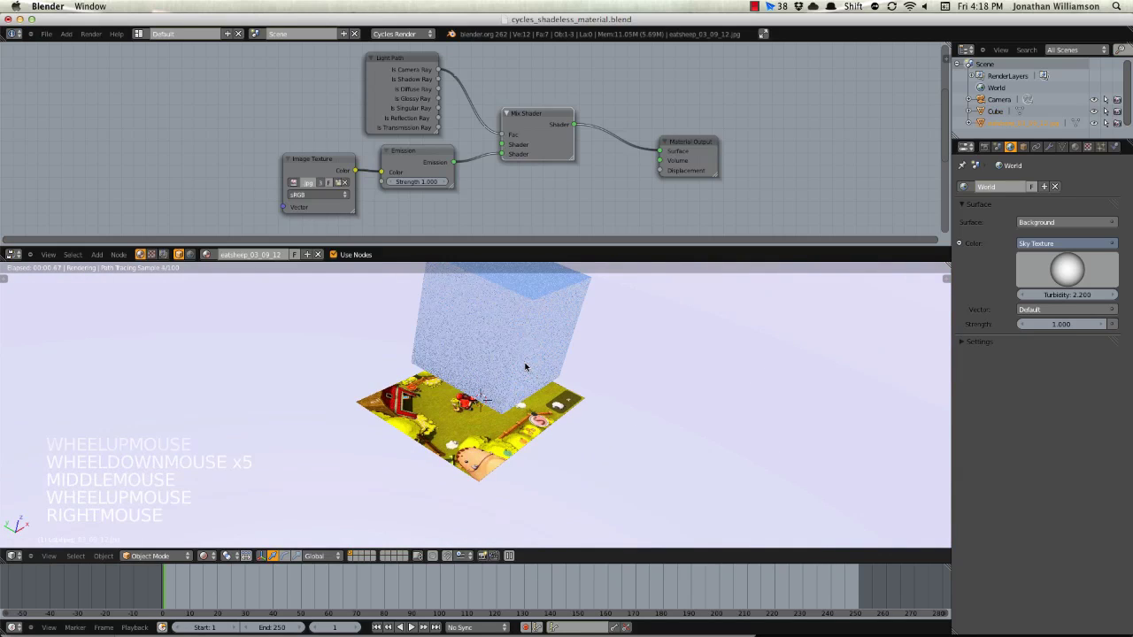
{"action": "key", "text": "x"}
{"action": "left_click", "coordinate": [512, 362]}
{"action": "key", "text": "ctrl+z"}
{"action": "right_click", "coordinate": [500, 330]}
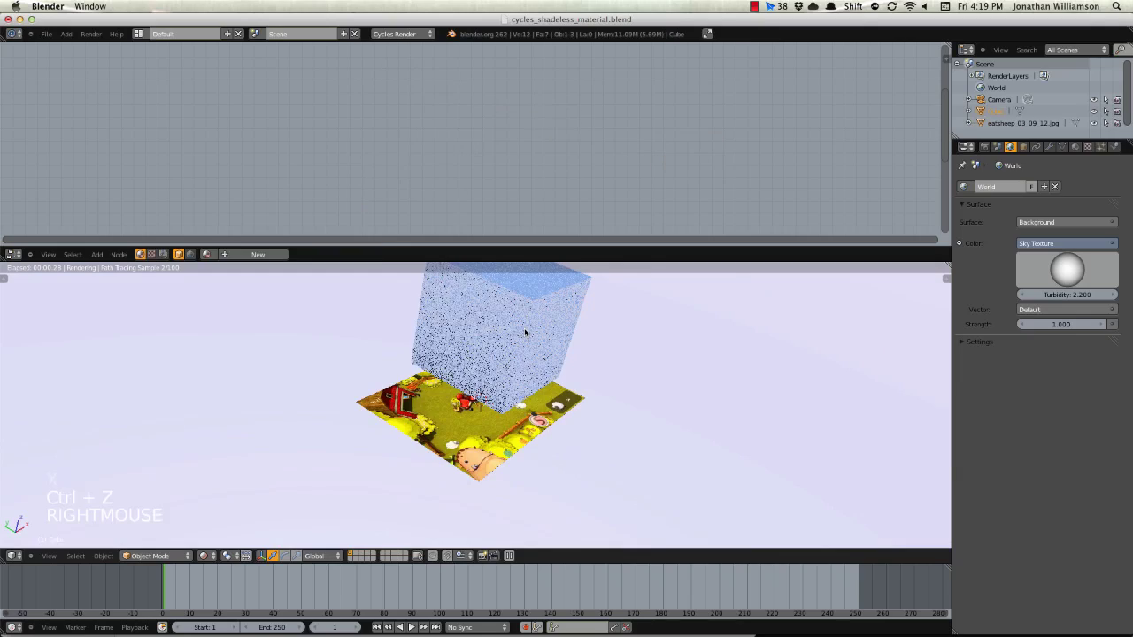
{"action": "key", "text": "x"}
{"action": "left_click", "coordinate": [500, 329]}
{"action": "scroll", "coordinate": [500, 329], "scroll_direction": "up", "scroll_amount": 3}
{"action": "right_click", "coordinate": [500, 372]}
{"action": "middle_click_drag", "start_coordinate": [500, 371], "coordinate": [321, 359]}
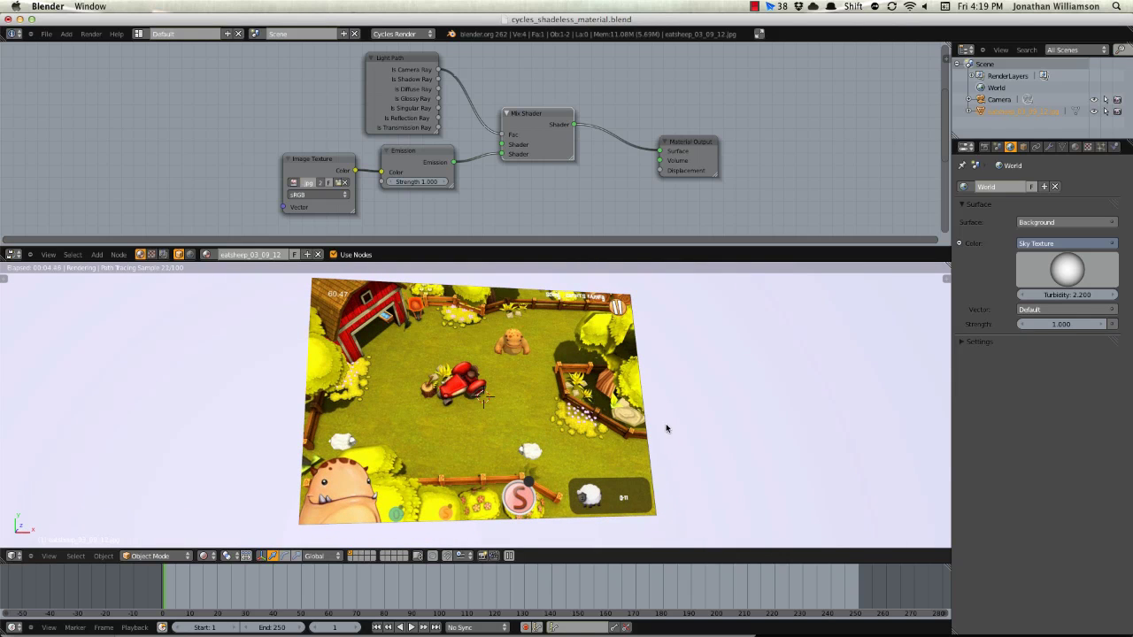
Step: Add a fresh smaller cube and move it along Z to rest on the field's centre
{"action": "key", "text": "shift+a"}
{"action": "left_click", "coordinate": [699, 437]}
{"action": "key", "text": "g"}
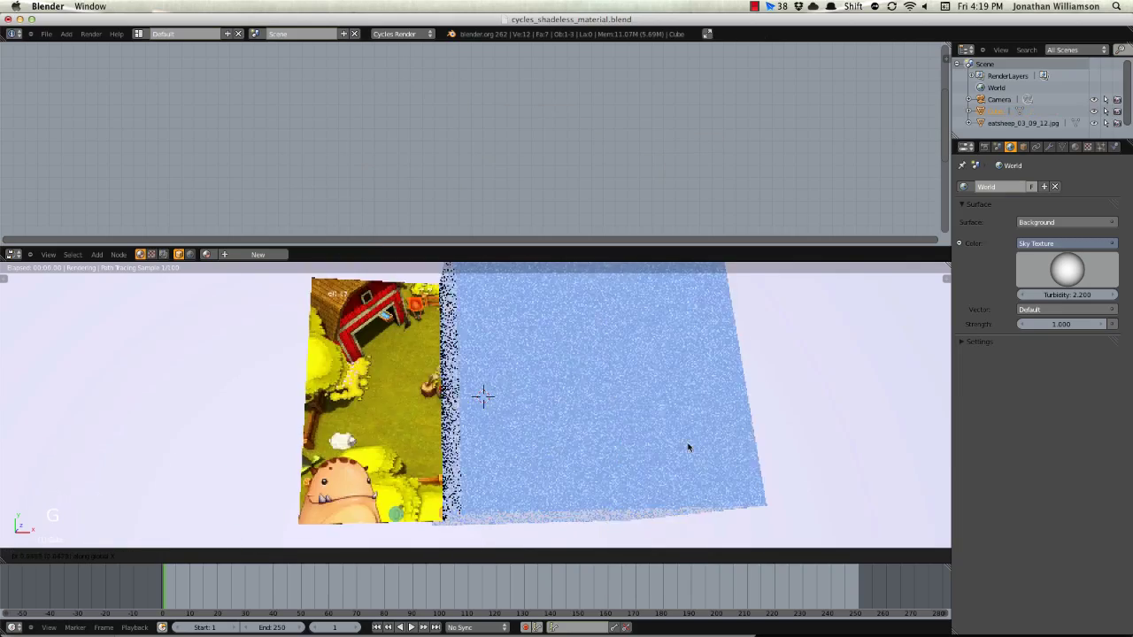
{"action": "left_click", "coordinate": [756, 448]}
{"action": "middle_click", "coordinate": [645, 455]}
{"action": "middle_click_drag", "start_coordinate": [645, 455], "coordinate": [708, 494]}
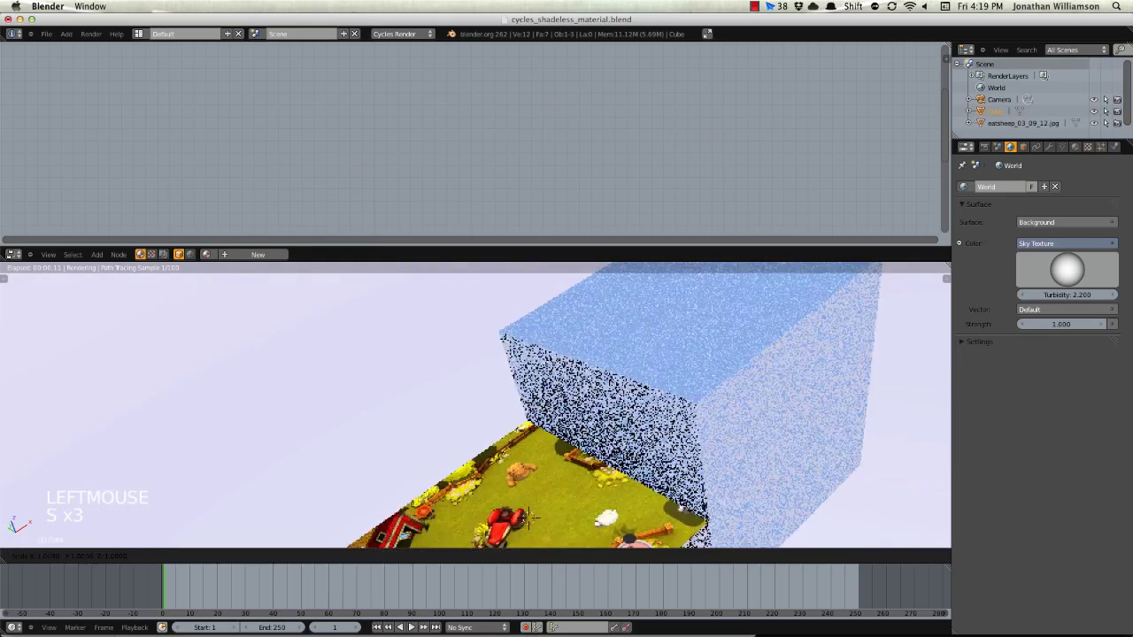
{"action": "left_click", "coordinate": [676, 469]}
{"action": "key", "text": "g"}
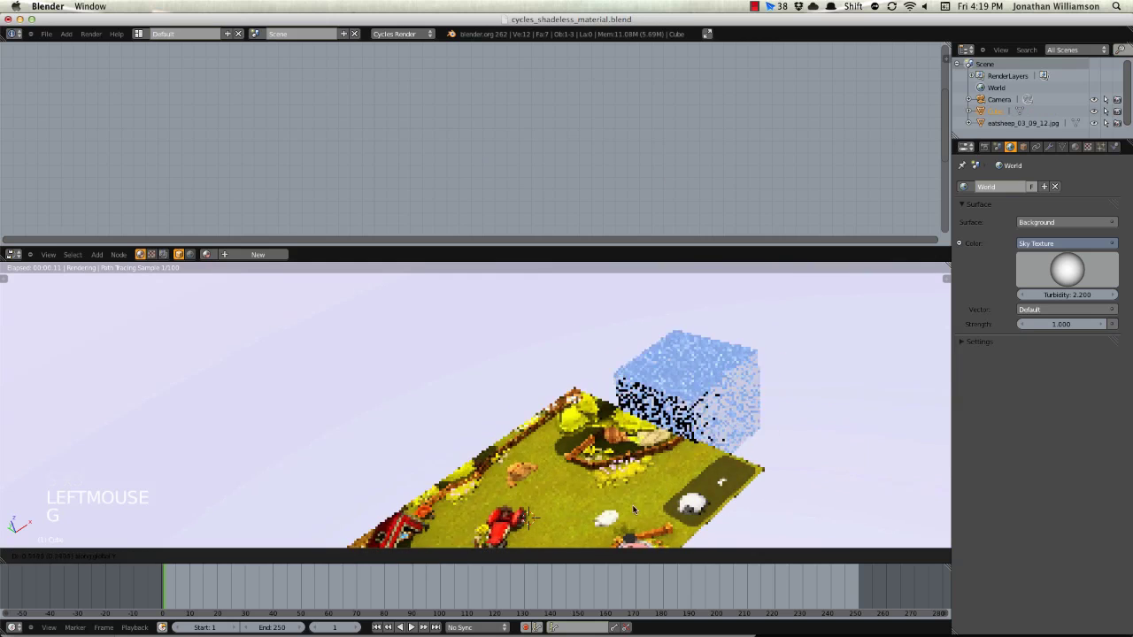
{"action": "left_click", "coordinate": [630, 511]}
{"action": "key", "text": "g"}
{"action": "key", "text": "z"}
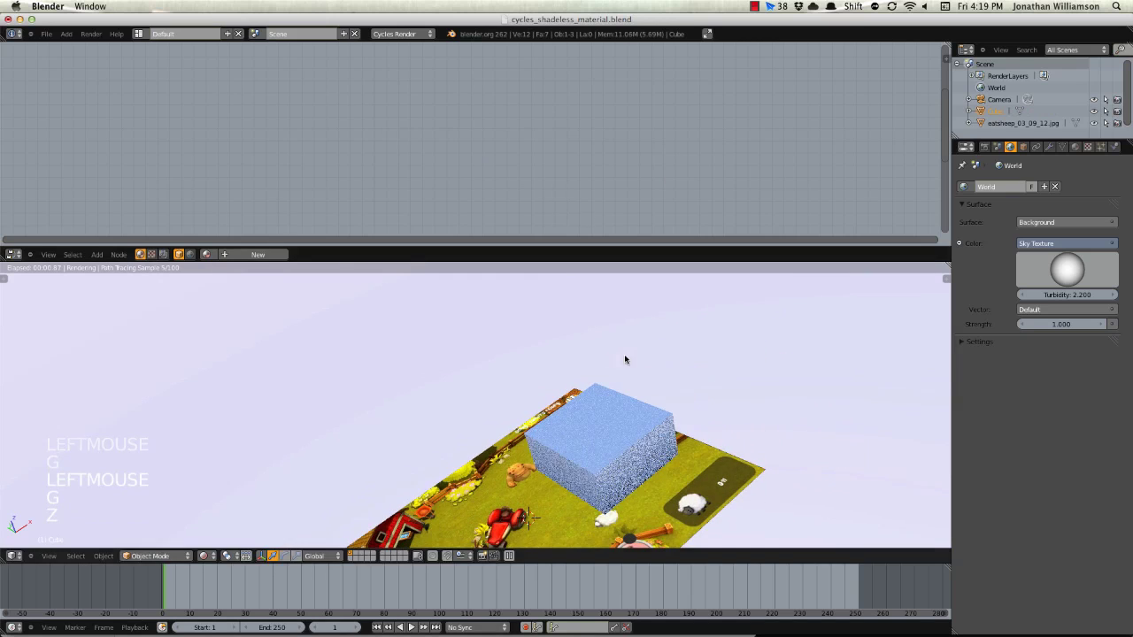
{"action": "left_click", "coordinate": [619, 305]}
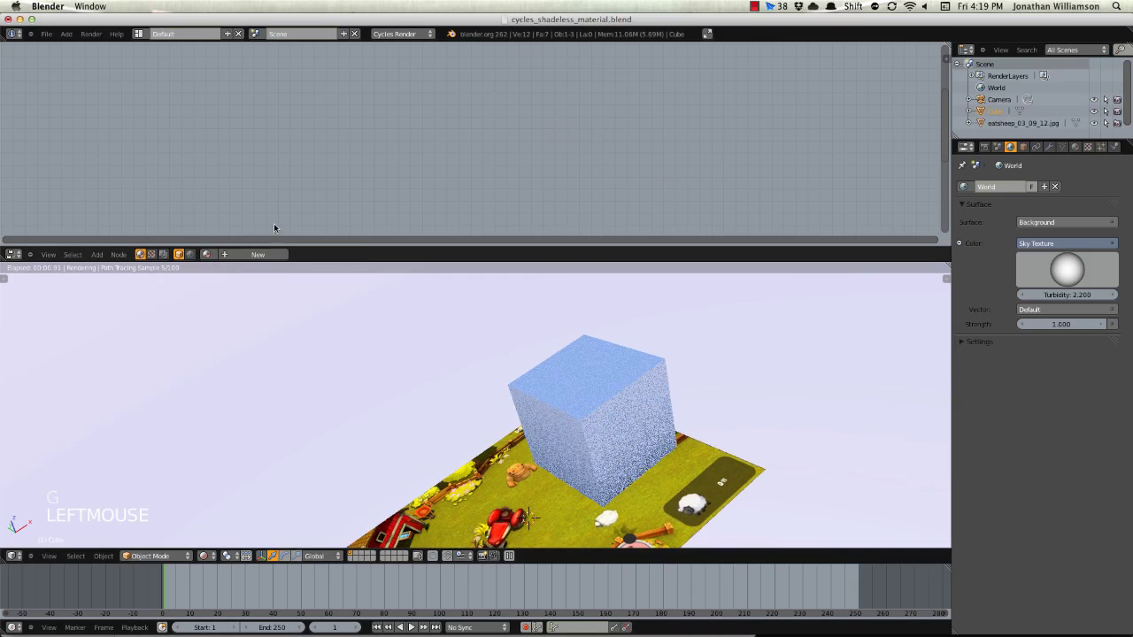
Step: Create a new cube material, replacing the Diffuse node with an Emission shader on Surface
{"action": "left_click", "coordinate": [257, 254]}
{"action": "left_click", "coordinate": [408, 177]}
{"action": "key", "text": "x"}
{"action": "key", "text": "shift+a"}
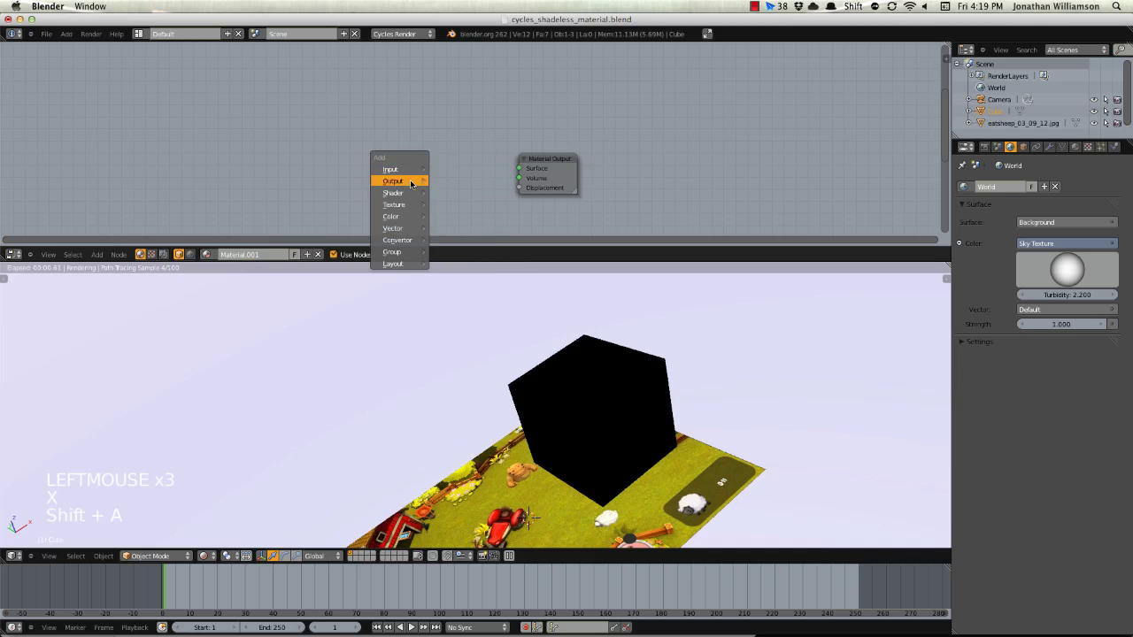
{"action": "mouse_move", "coordinate": [392, 192]}
{"action": "left_click", "coordinate": [473, 276]}
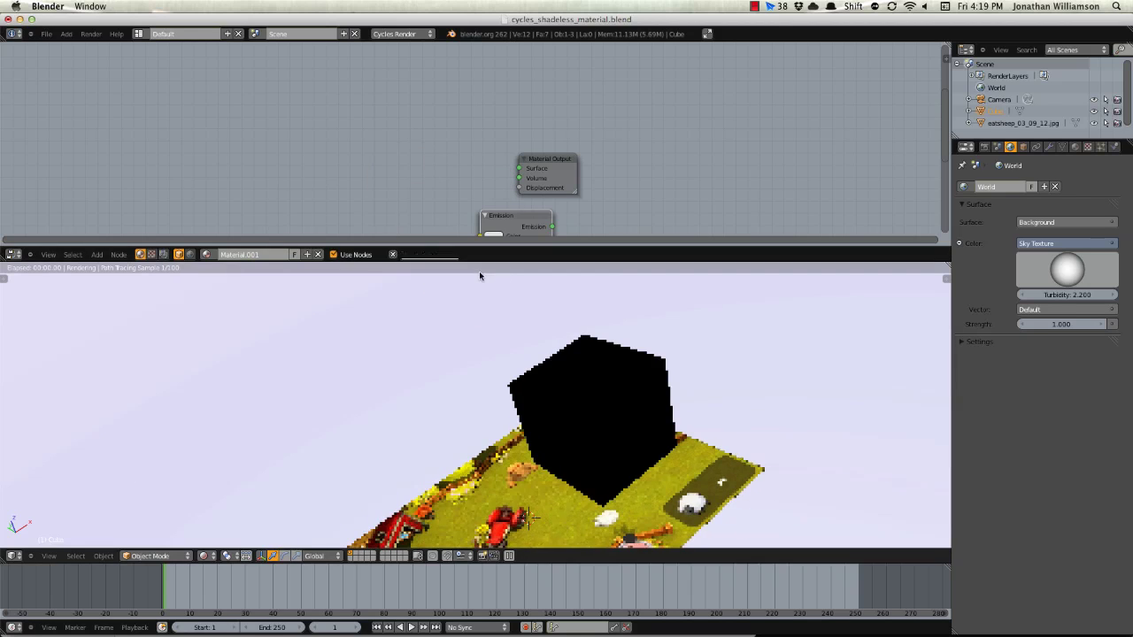
{"action": "left_click", "coordinate": [429, 172]}
{"action": "left_click_drag", "start_coordinate": [465, 170], "coordinate": [674, 138]}
Step: Insert a Mix Shader before the output and drive its Fac with Light Path's Is Camera Ray
{"action": "key", "text": "shift+a"}
{"action": "mouse_move", "coordinate": [721, 140]}
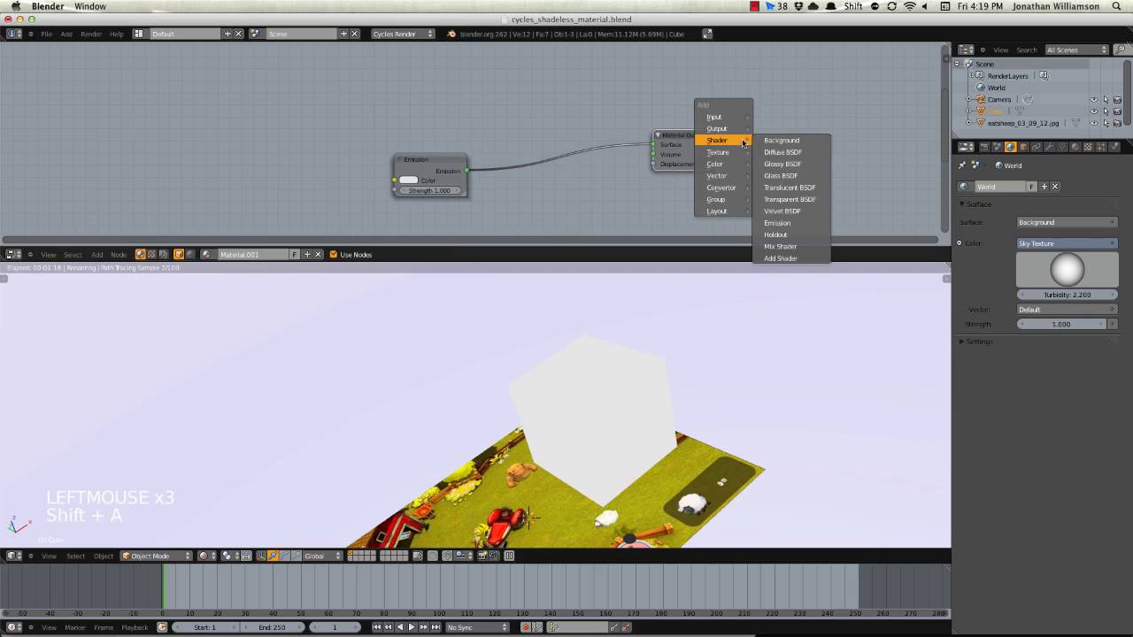
{"action": "left_click", "coordinate": [792, 247]}
{"action": "key", "text": "g"}
{"action": "left_click", "coordinate": [583, 130]}
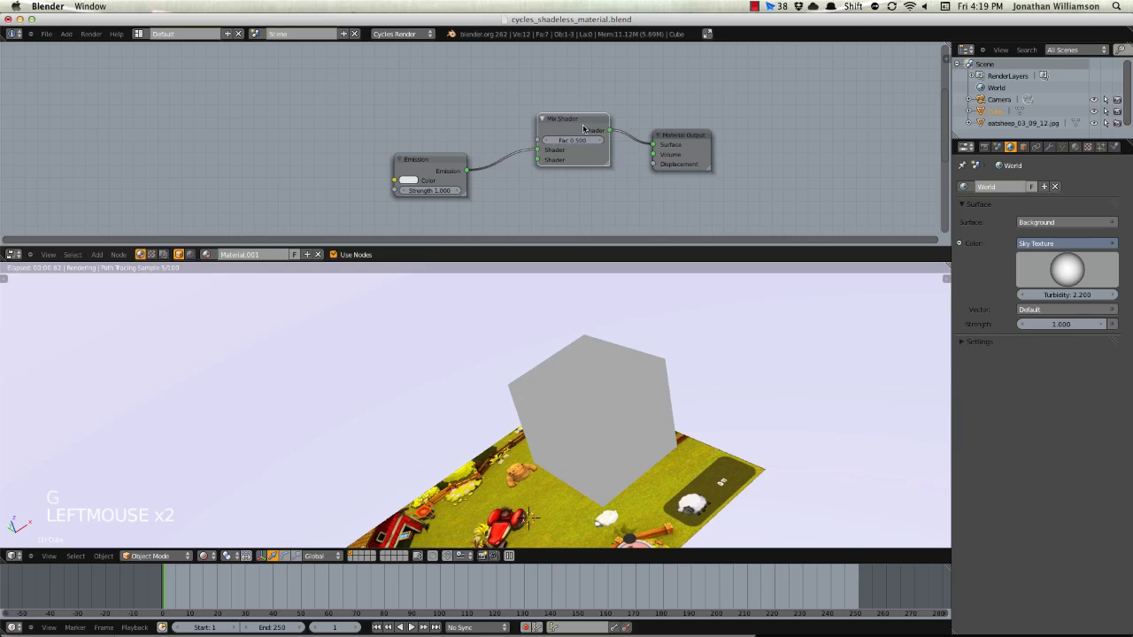
{"action": "key", "text": "shift+a"}
{"action": "mouse_move", "coordinate": [555, 102]}
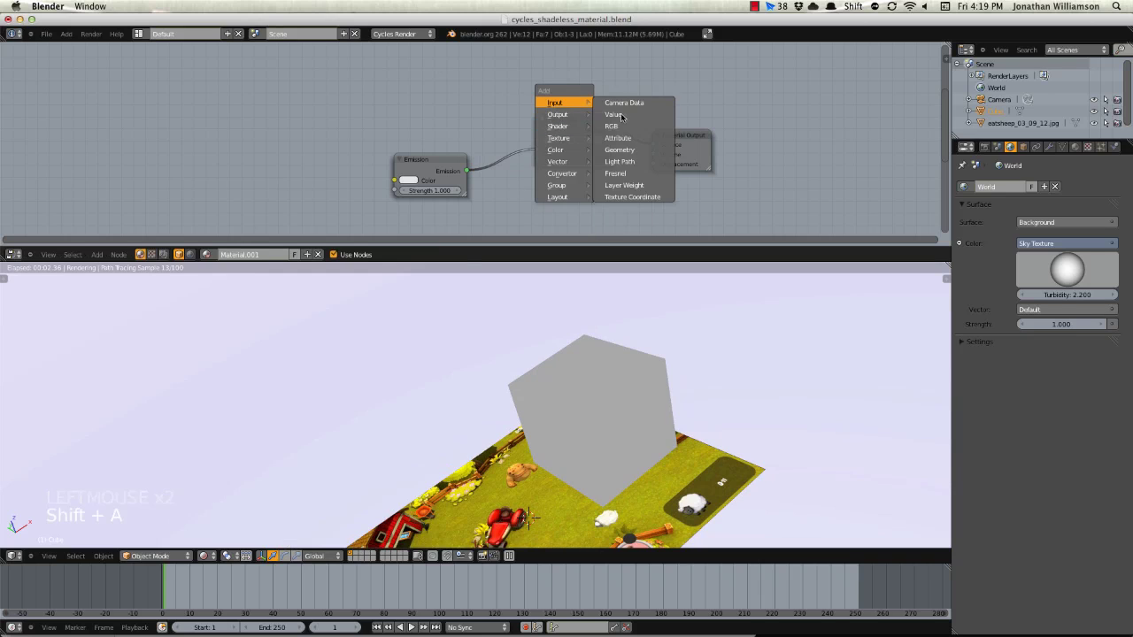
{"action": "left_click", "coordinate": [625, 165]}
{"action": "left_click", "coordinate": [451, 75]}
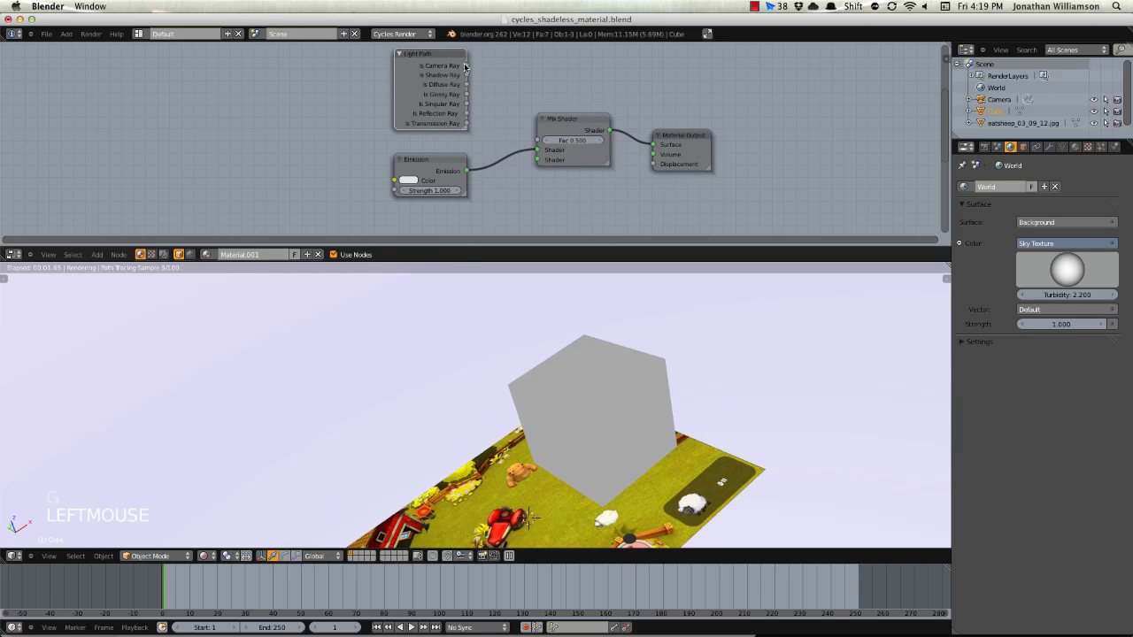
{"action": "left_click_drag", "start_coordinate": [465, 66], "coordinate": [555, 159]}
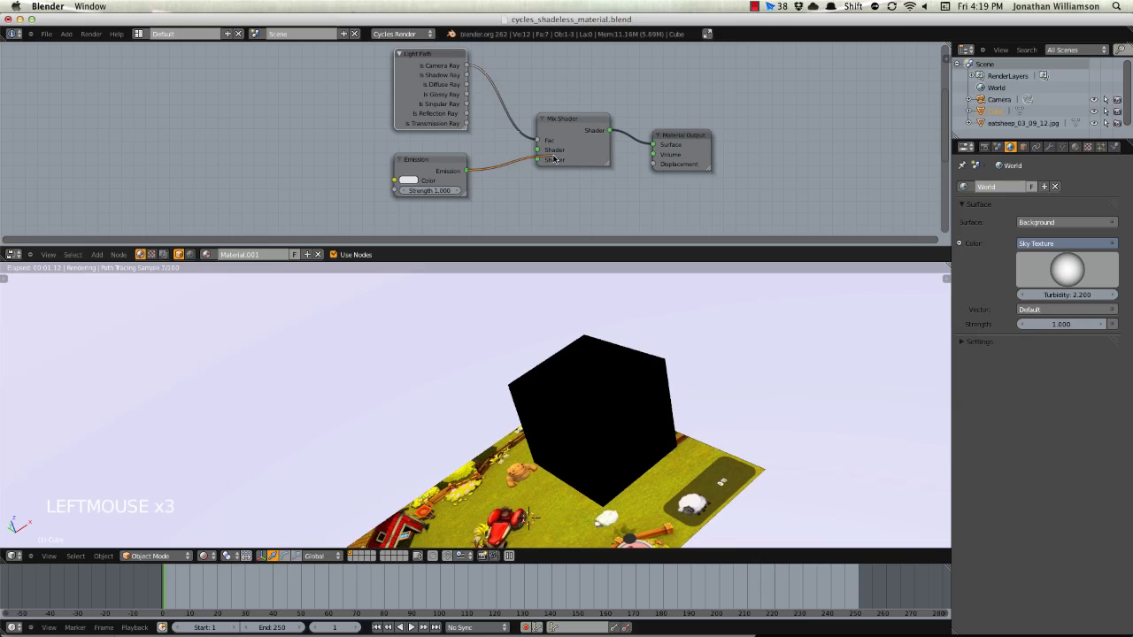
Step: Set the Emission colour to blue-violet
{"action": "left_click", "coordinate": [408, 180]}
{"action": "left_click", "coordinate": [439, 101]}
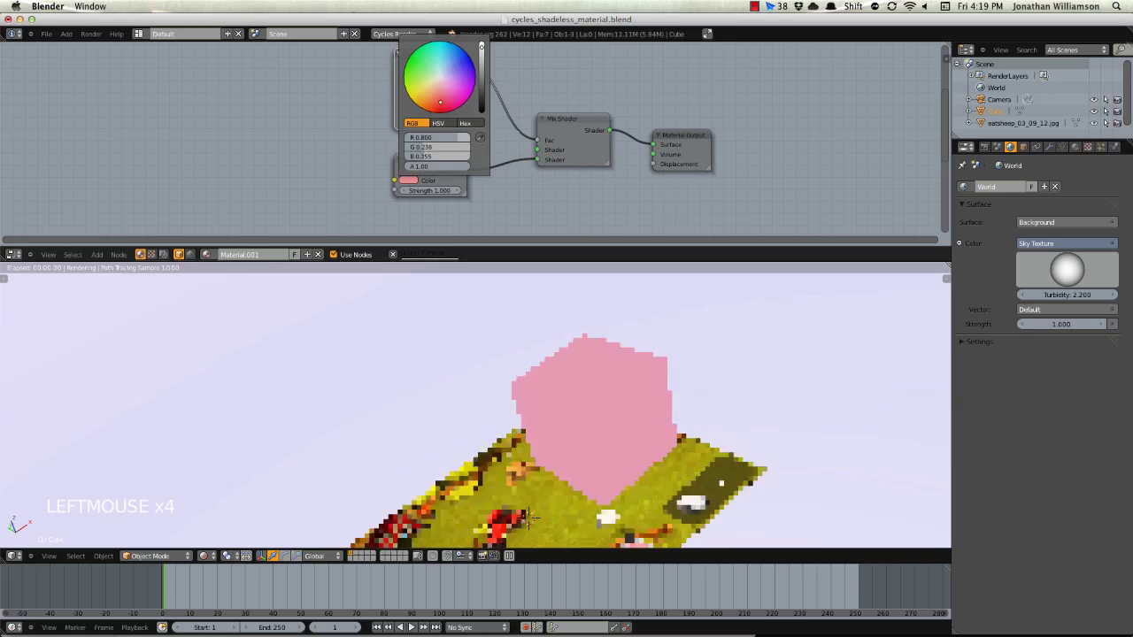
{"action": "left_click_drag", "start_coordinate": [440, 102], "coordinate": [472, 62]}
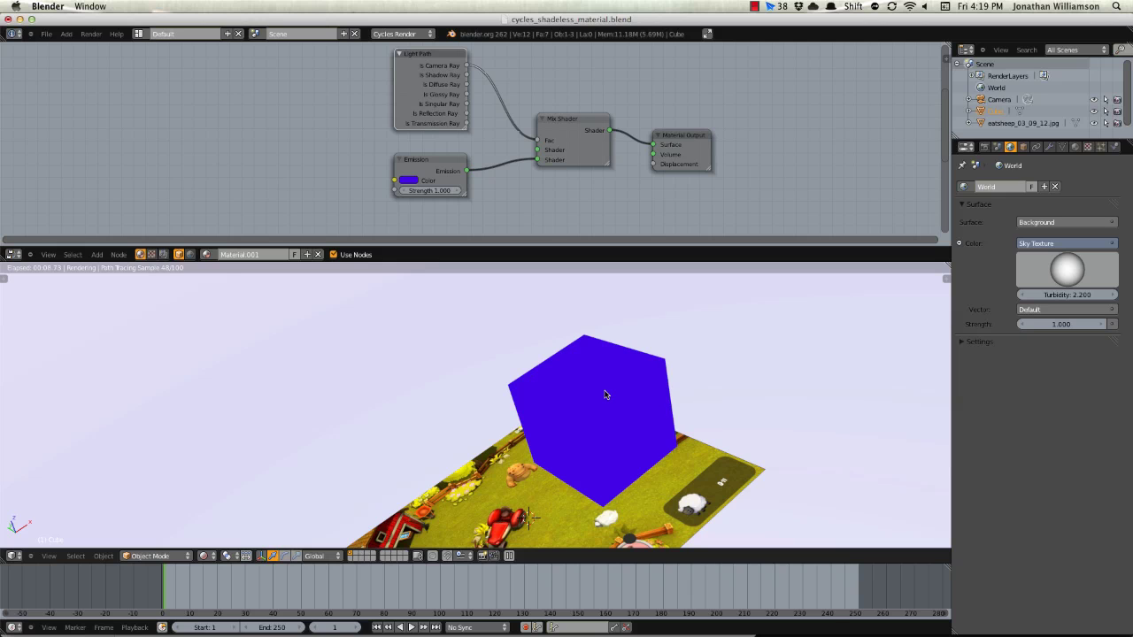
Step: Restore the accidentally deleted screenshot plane with Ctrl+Z and select the cube
{"action": "scroll", "coordinate": [605, 395], "scroll_direction": "down", "scroll_amount": 3}
{"action": "middle_click_drag", "start_coordinate": [725, 404], "coordinate": [498, 522]}
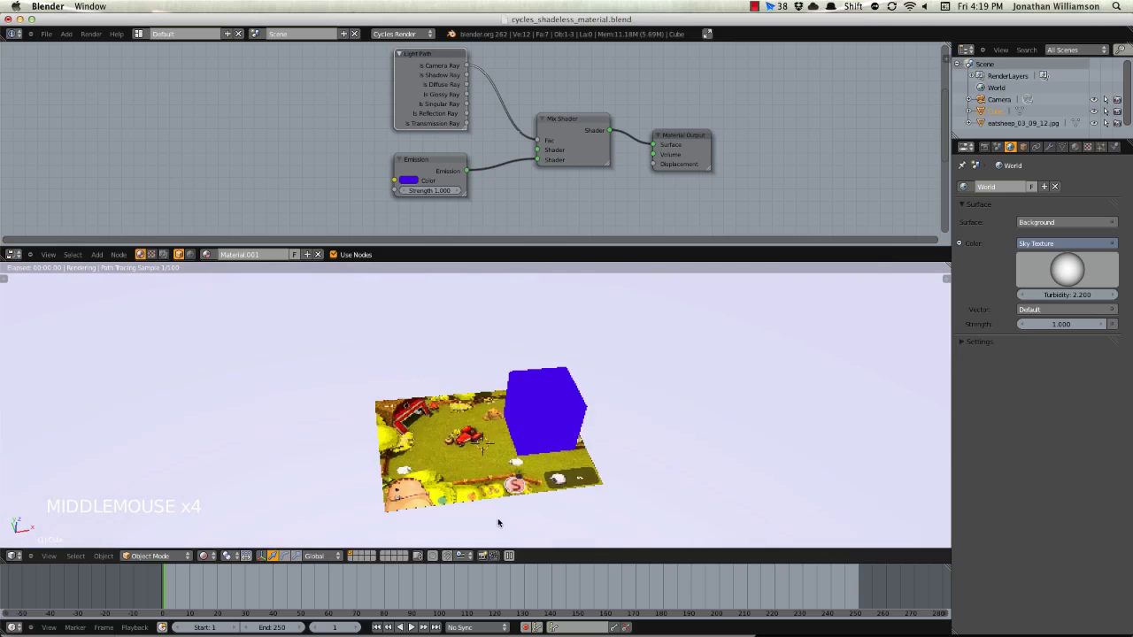
{"action": "scroll", "coordinate": [555, 472], "scroll_direction": "up", "scroll_amount": 2}
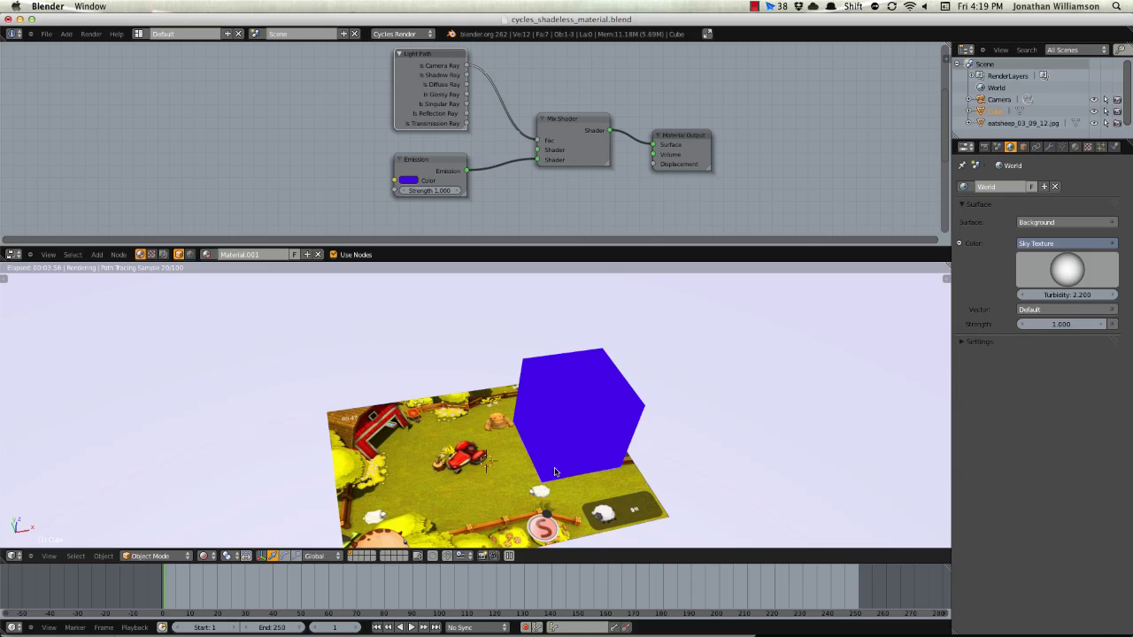
{"action": "right_click", "coordinate": [601, 445]}
{"action": "key", "text": "x"}
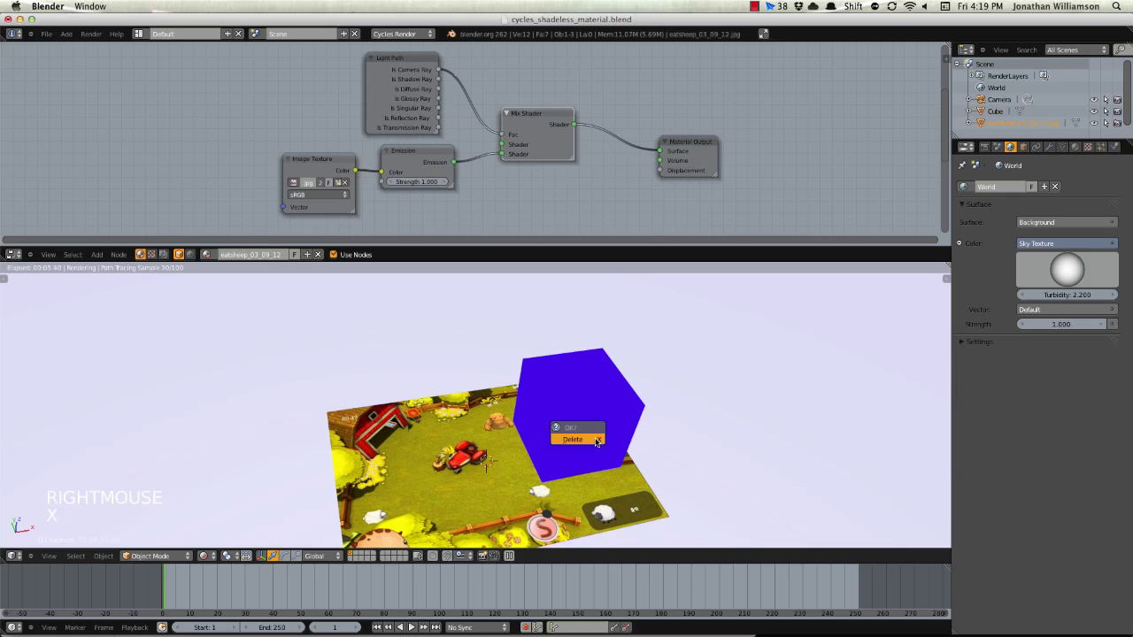
{"action": "left_click", "coordinate": [597, 440]}
{"action": "middle_click_drag", "start_coordinate": [482, 436], "coordinate": [458, 430], "text": "shift"}
{"action": "key", "text": "ctrl+z"}
{"action": "right_click", "coordinate": [563, 357]}
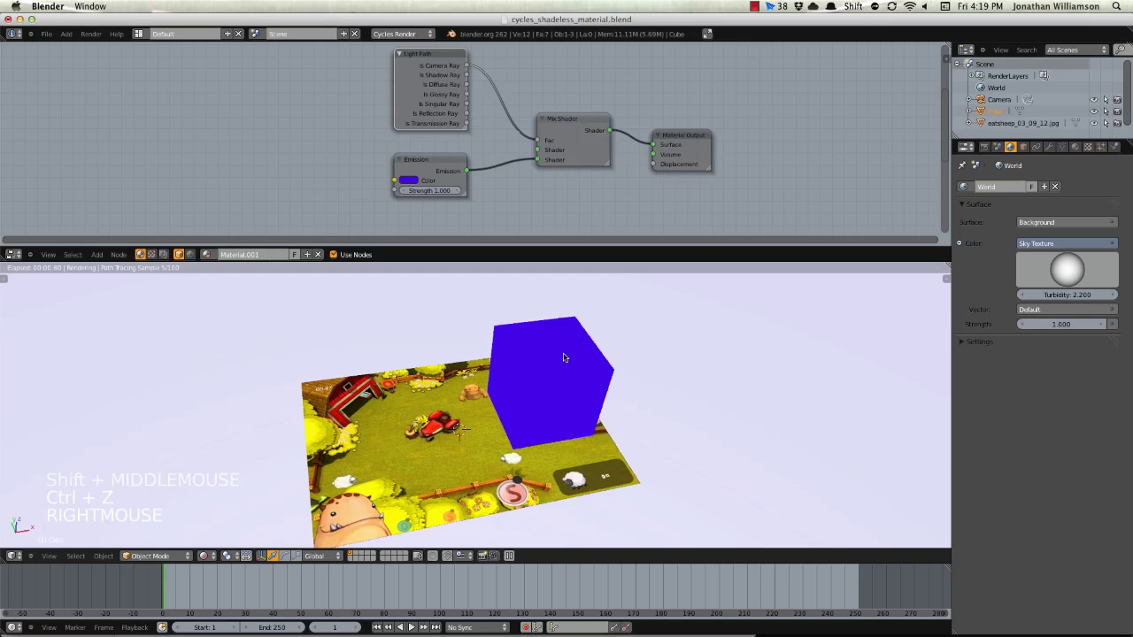
Step: Delete the cube, then duplicate the screenshot plane and place the copy beside the original
{"action": "key", "text": "x"}
{"action": "left_click", "coordinate": [563, 358]}
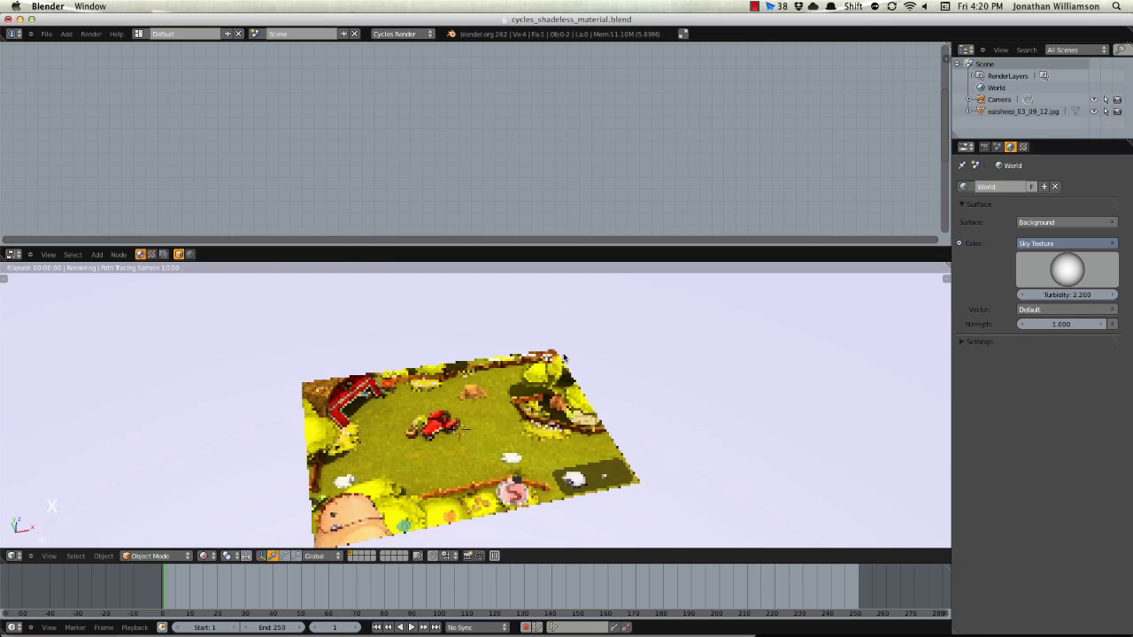
{"action": "right_click", "coordinate": [501, 390]}
{"action": "middle_click_drag", "start_coordinate": [501, 390], "coordinate": [486, 434], "text": "shift"}
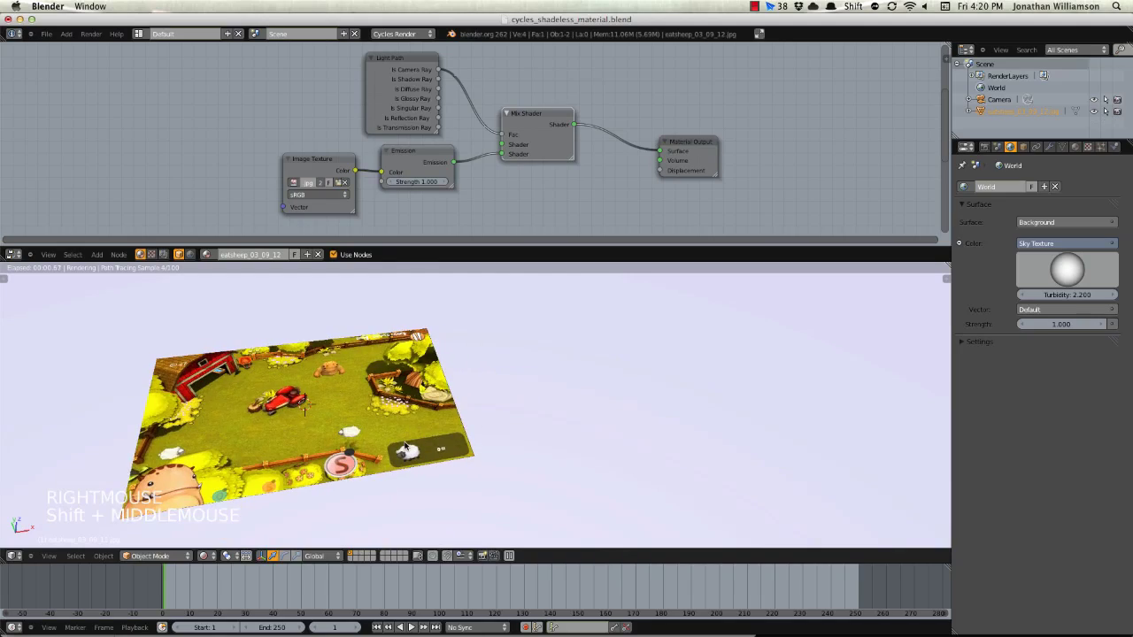
{"action": "key", "text": "shift+d"}
{"action": "key", "text": "shift+d"}
{"action": "left_click", "coordinate": [641, 417]}
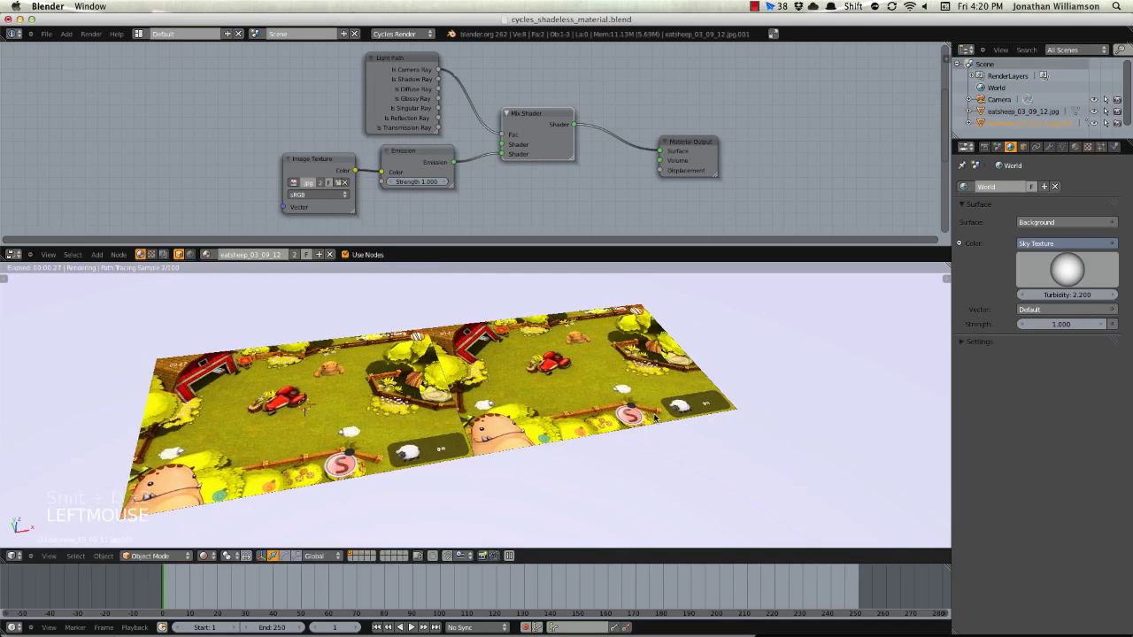
{"action": "key", "text": "g"}
{"action": "left_click", "coordinate": [563, 413]}
{"action": "middle_click_drag", "start_coordinate": [563, 413], "coordinate": [580, 417], "text": "shift"}
{"action": "scroll", "coordinate": [581, 417], "scroll_direction": "up", "scroll_amount": 2}
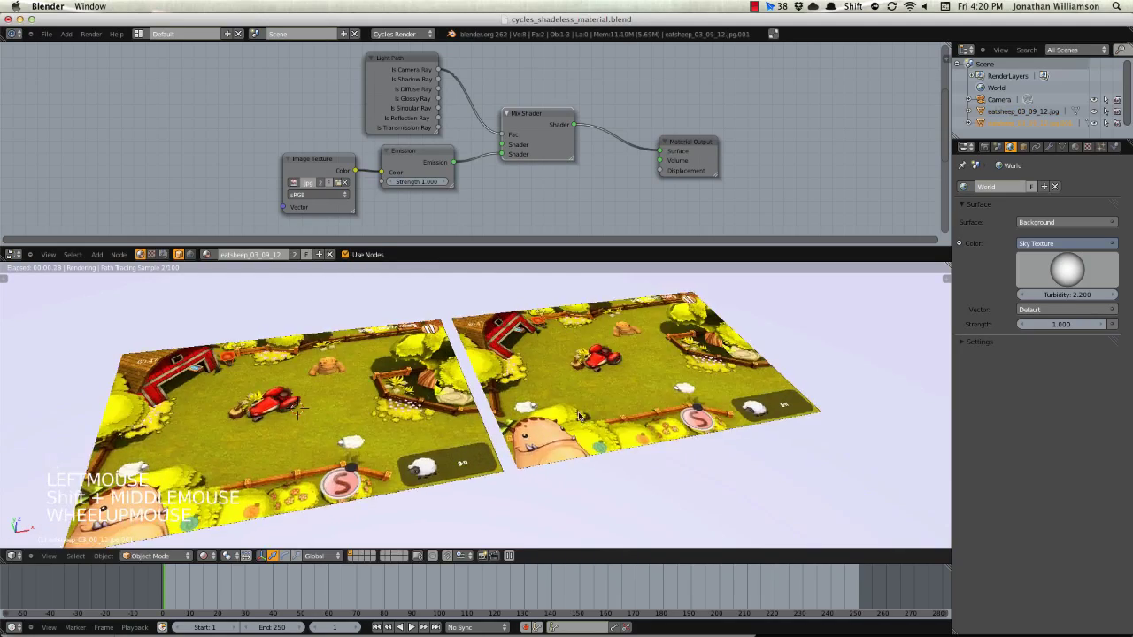
Step: Remove the Light Path and Emission nodes from the right-hand plane's material
{"action": "right_click", "coordinate": [575, 416]}
{"action": "left_click", "coordinate": [389, 59]}
{"action": "left_click", "coordinate": [403, 151], "text": "shift"}
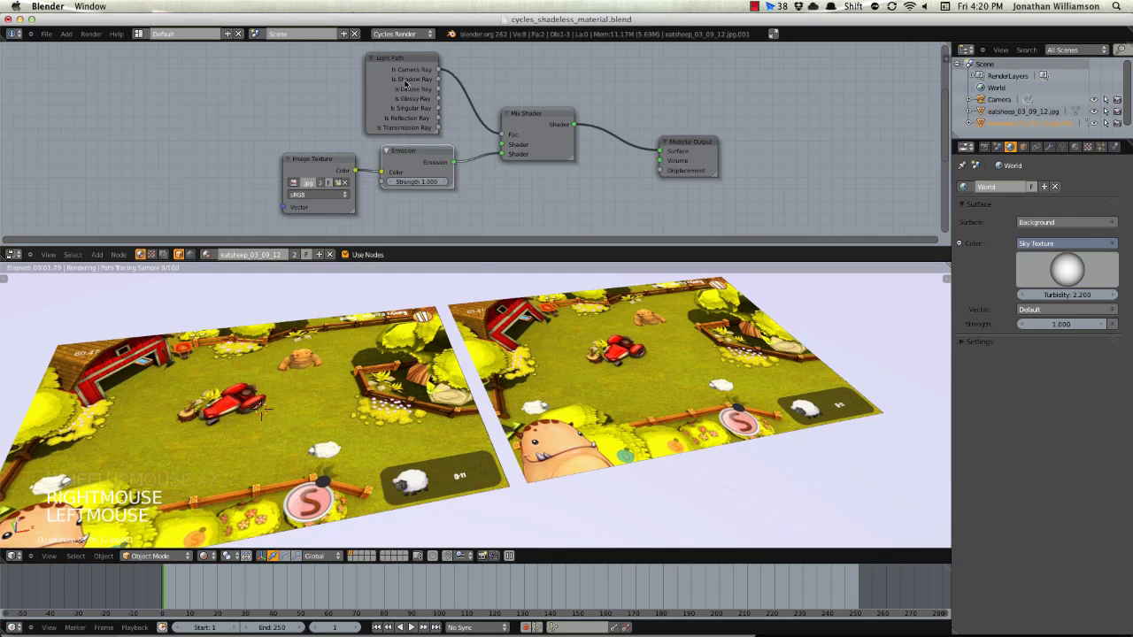
{"action": "key", "text": "x"}
{"action": "key", "text": "shift+a"}
{"action": "mouse_move", "coordinate": [411, 181]}
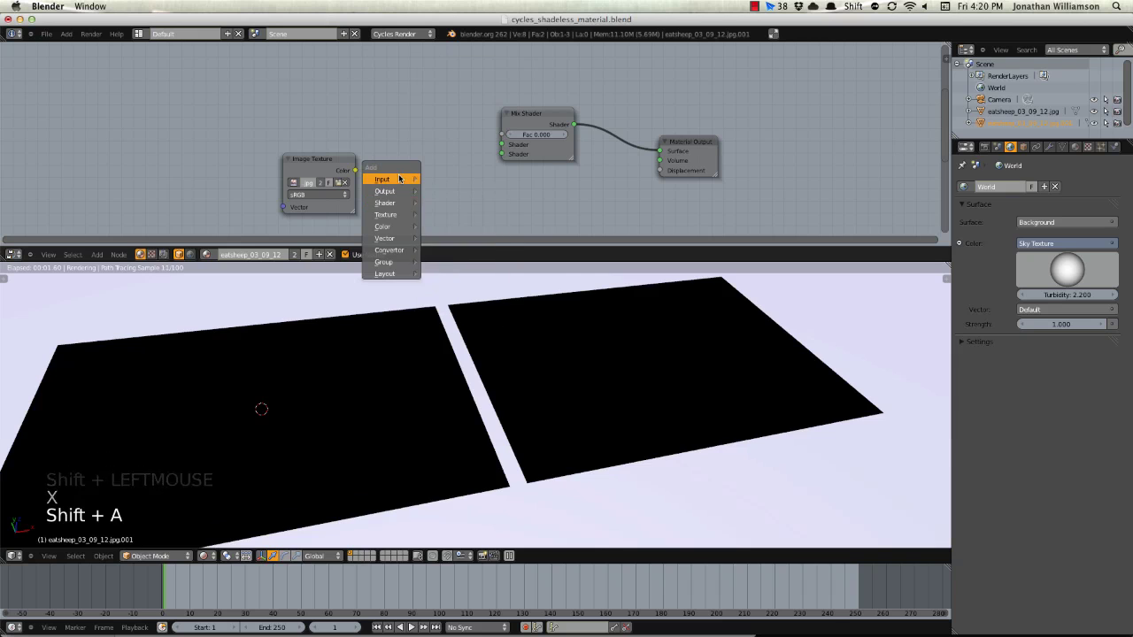
Step: Make the right-hand plane's material single-user and delete its Emission, Light Path and Mix nodes
{"action": "key", "text": "ctrl+z"}
{"action": "right_click", "coordinate": [442, 380]}
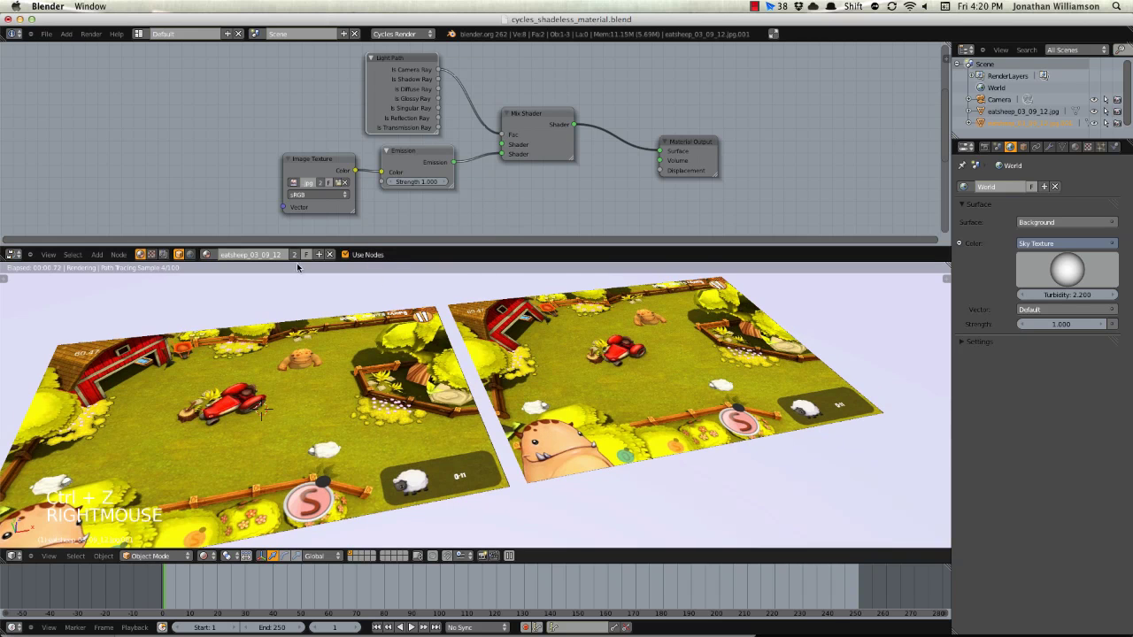
{"action": "left_click", "coordinate": [295, 254]}
{"action": "left_click", "coordinate": [421, 160]}
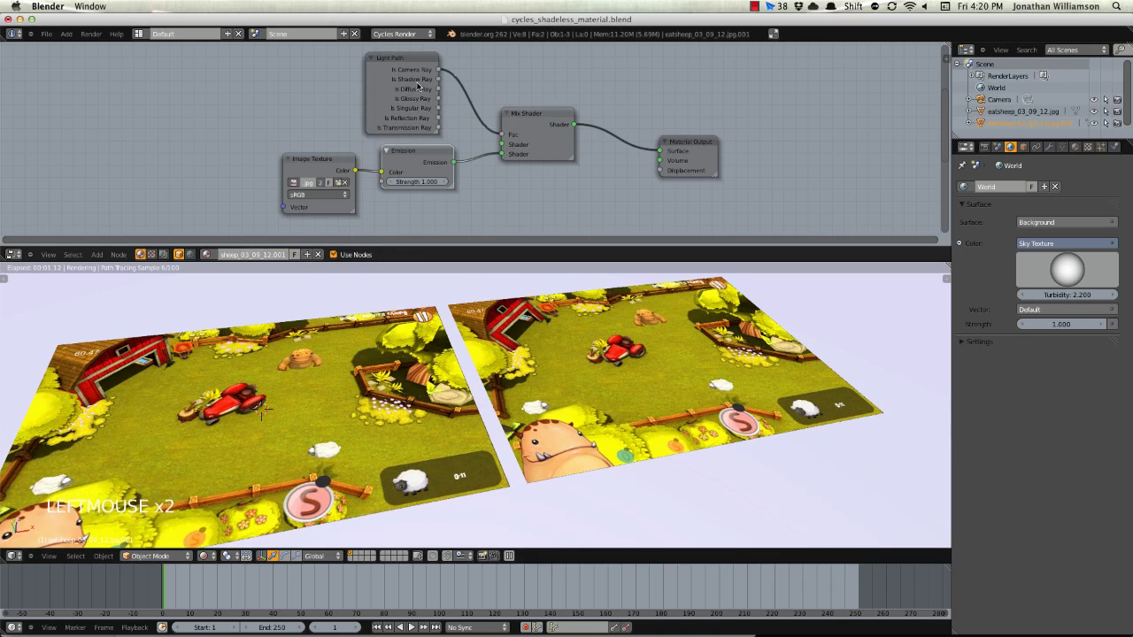
{"action": "left_click", "coordinate": [411, 128], "text": "shift"}
{"action": "left_click", "coordinate": [518, 122], "text": "shift"}
{"action": "key", "text": "x"}
Step: Add a Diffuse BSDF fed by the Image Texture colour and connect it to Surface
{"action": "key", "text": "shift+a"}
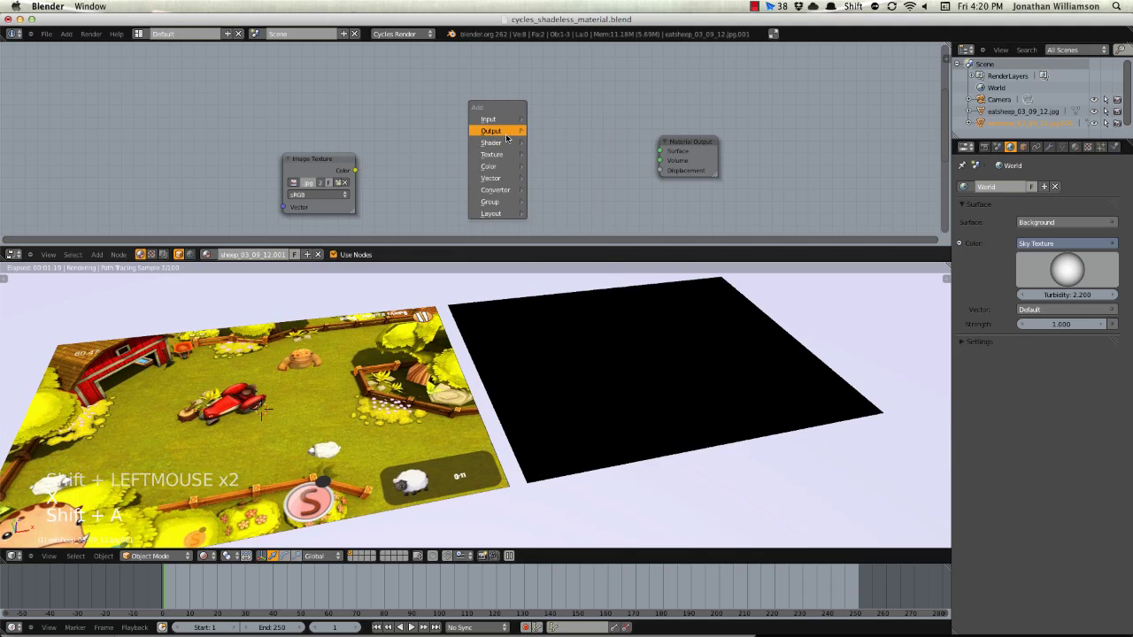
{"action": "mouse_move", "coordinate": [505, 142]}
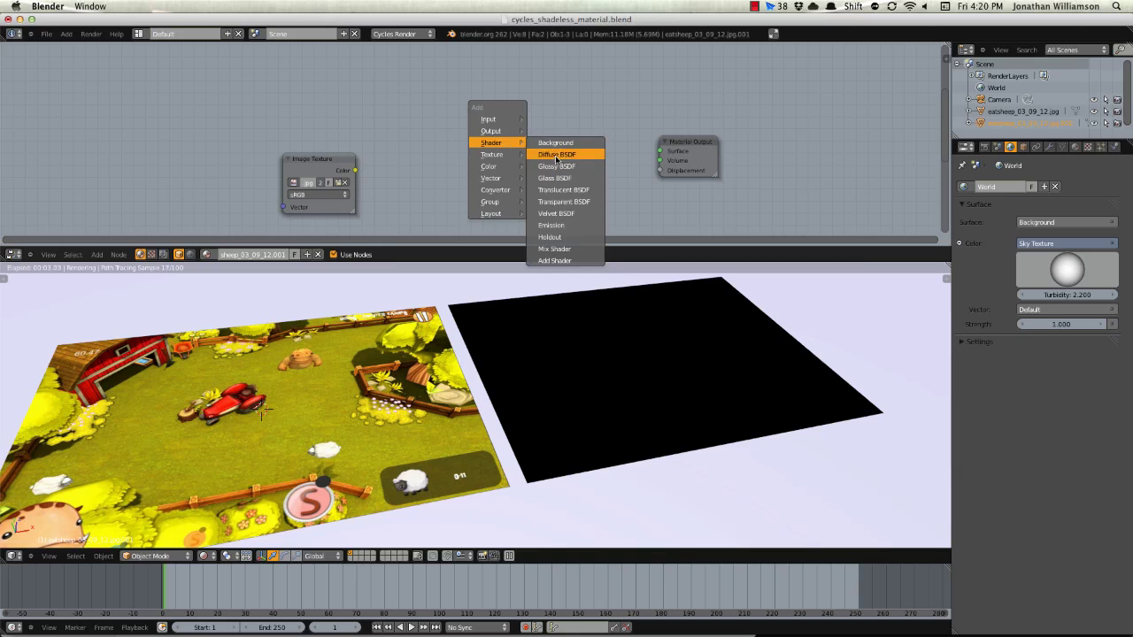
{"action": "left_click", "coordinate": [540, 151]}
{"action": "left_click", "coordinate": [565, 147]}
{"action": "left_click_drag", "start_coordinate": [535, 143], "coordinate": [660, 152]}
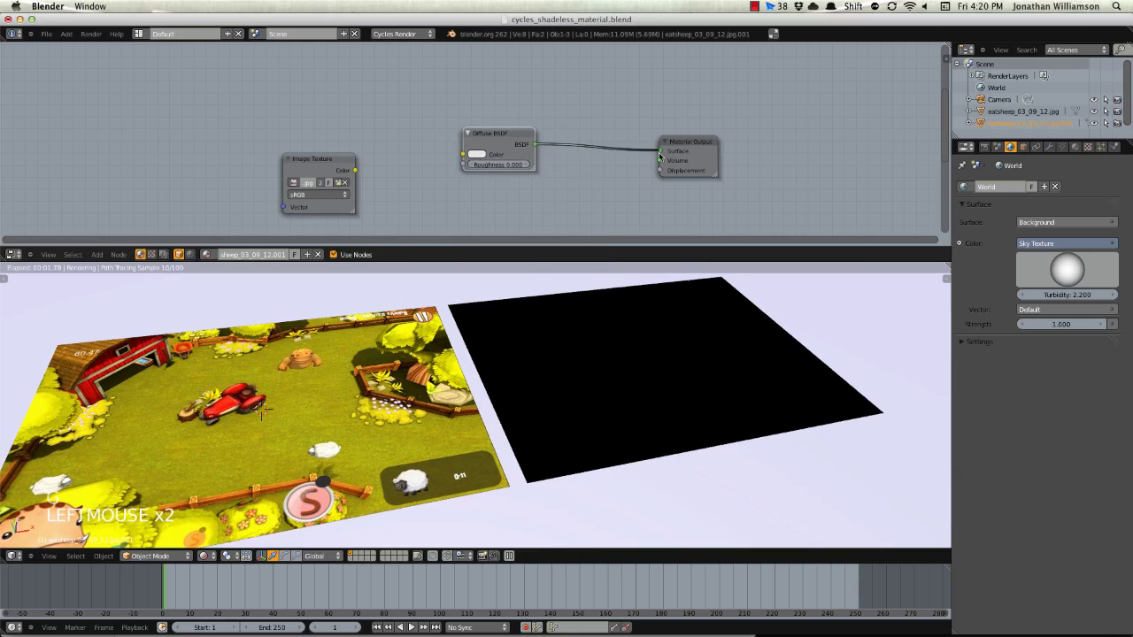
{"action": "left_click_drag", "start_coordinate": [463, 154], "coordinate": [355, 170]}
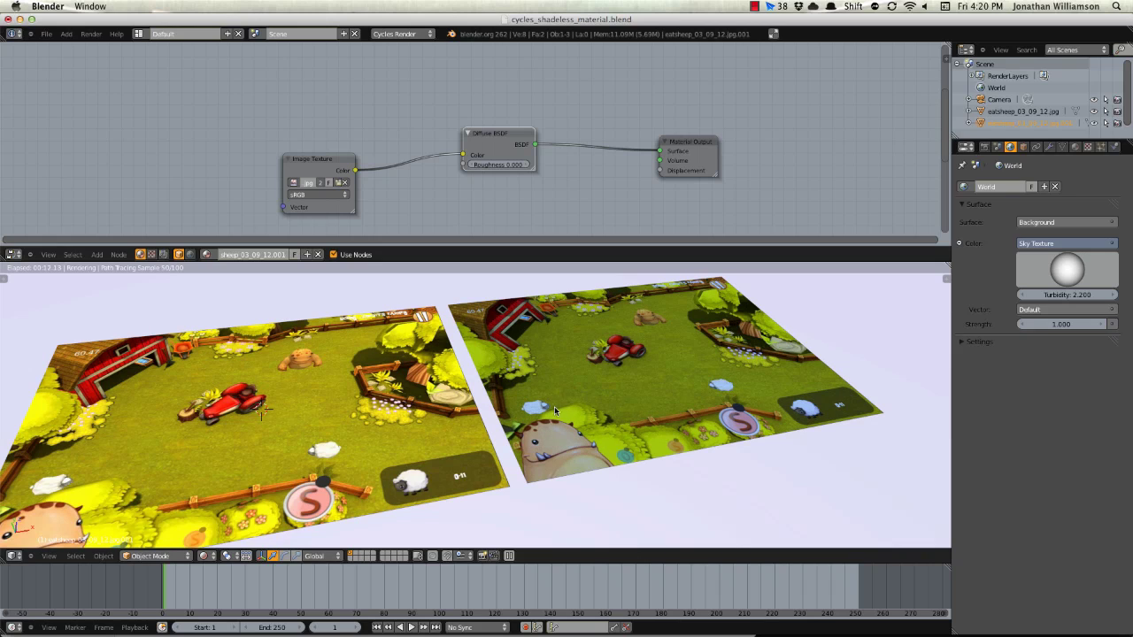
{"action": "scroll", "coordinate": [445, 392], "scroll_direction": "down", "scroll_amount": 2}
{"action": "scroll", "coordinate": [445, 392], "scroll_direction": "up", "scroll_amount": 2}
{"action": "scroll", "coordinate": [445, 393], "scroll_direction": "up", "scroll_amount": 1}
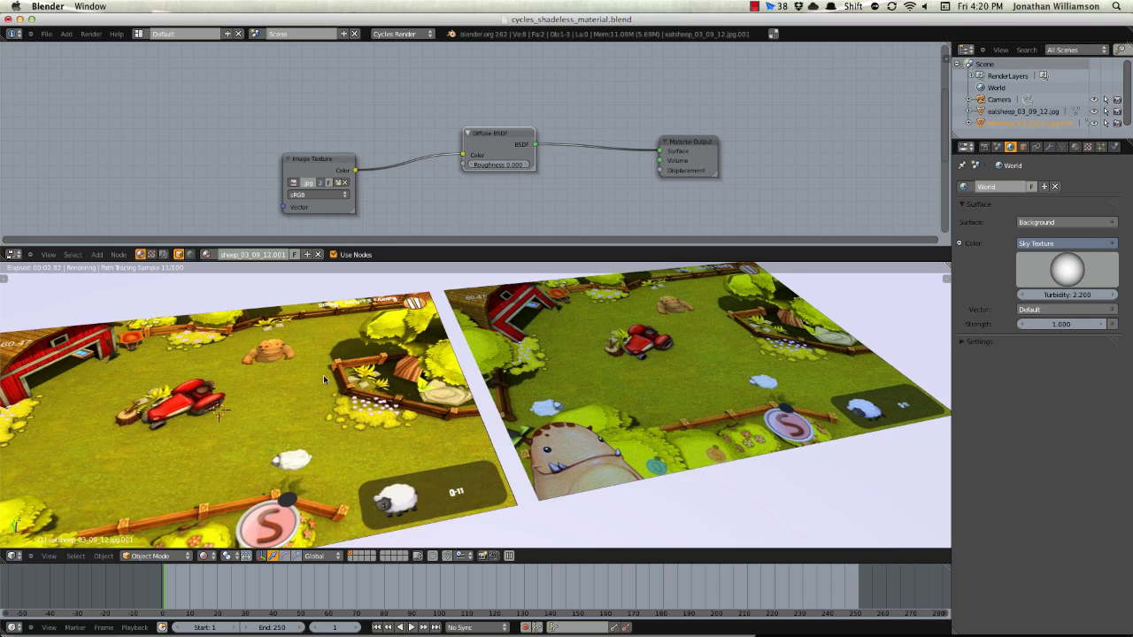
{"action": "scroll", "coordinate": [349, 379], "scroll_direction": "down", "scroll_amount": 1}
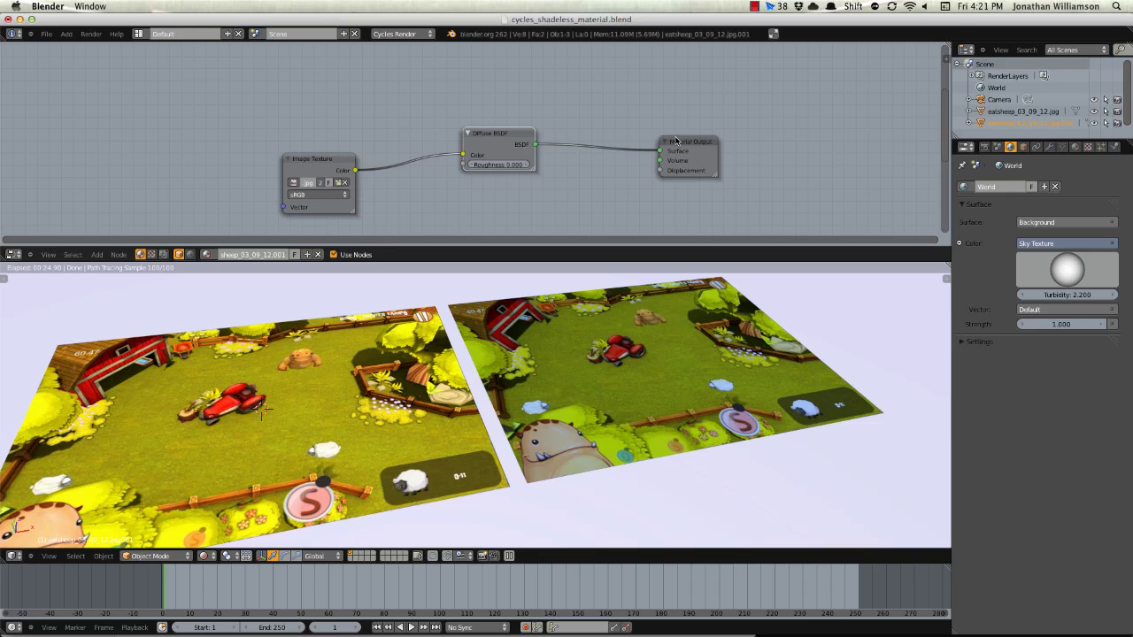
{"action": "left_click", "coordinate": [274, 416]}
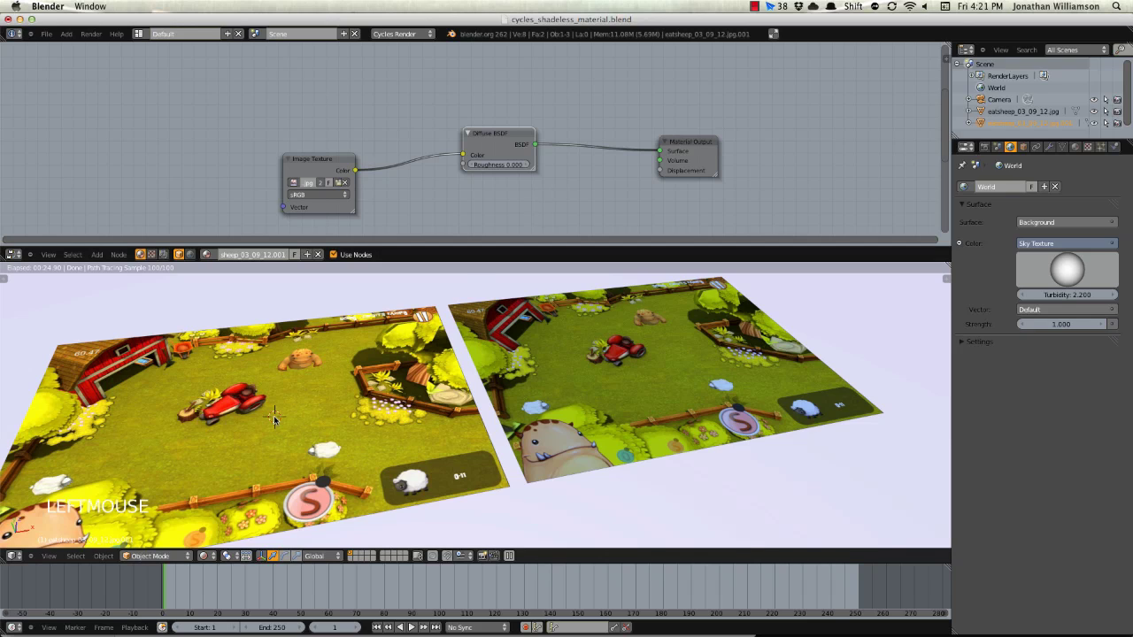